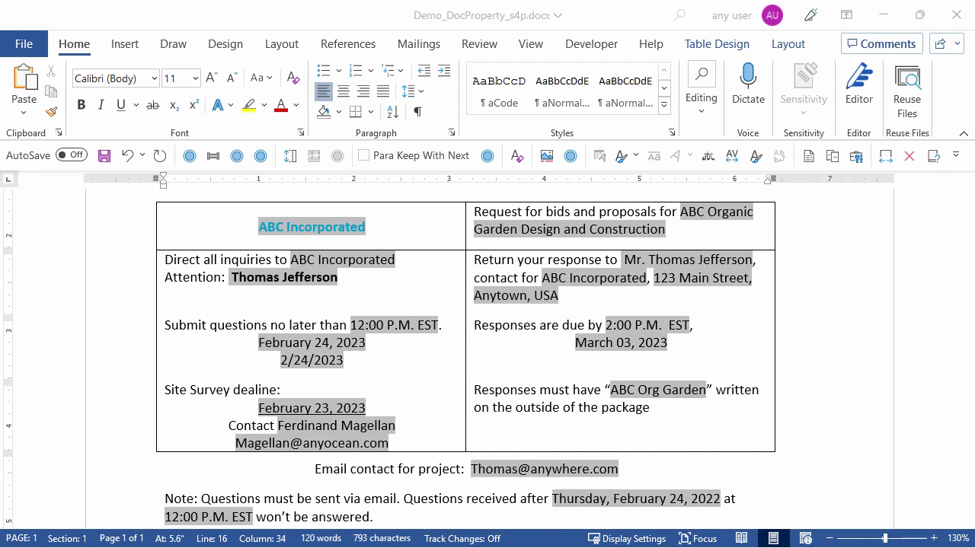
Step: Open the document's information page and show all of its properties
{"action": "left_click", "coordinate": [33, 45]}
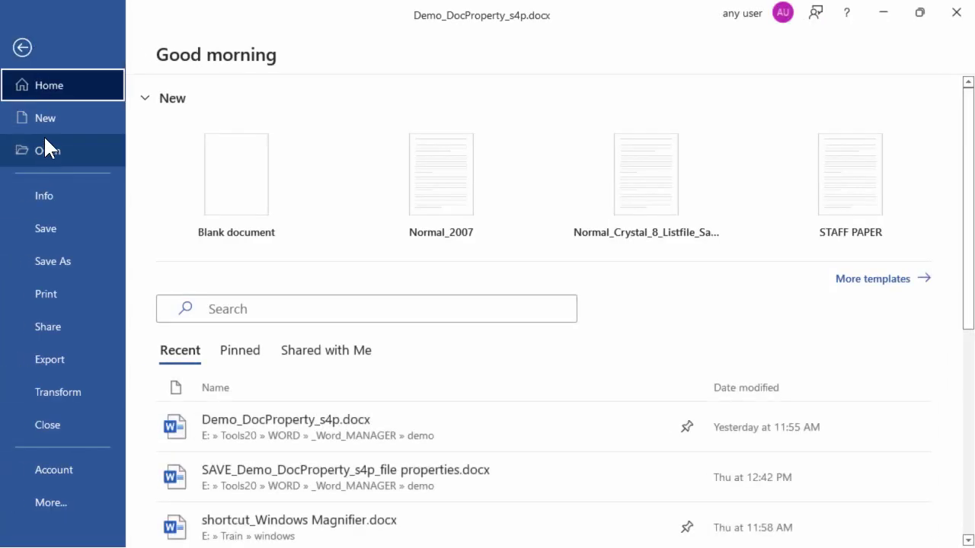
{"action": "left_click", "coordinate": [39, 192]}
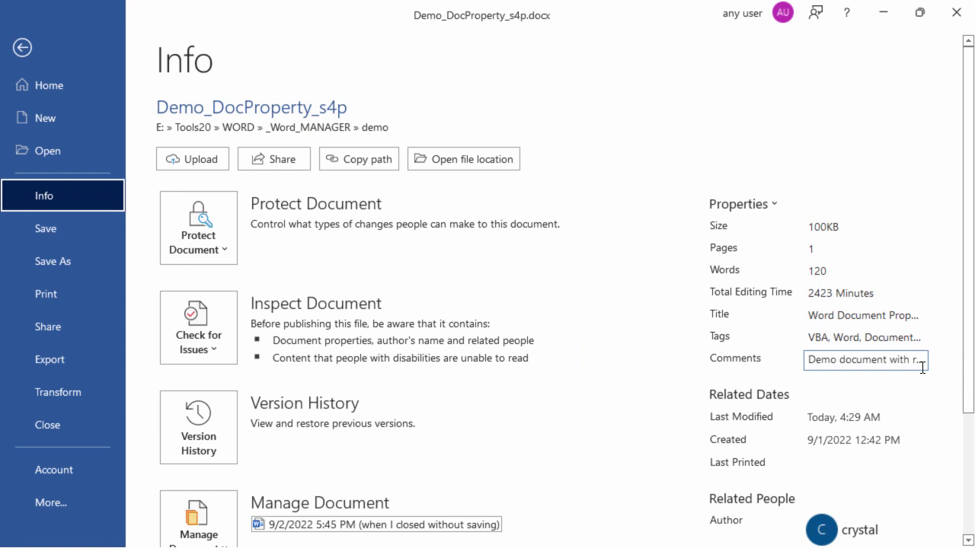
{"action": "scroll", "coordinate": [922, 368], "scroll_direction": "down", "scroll_amount": 3}
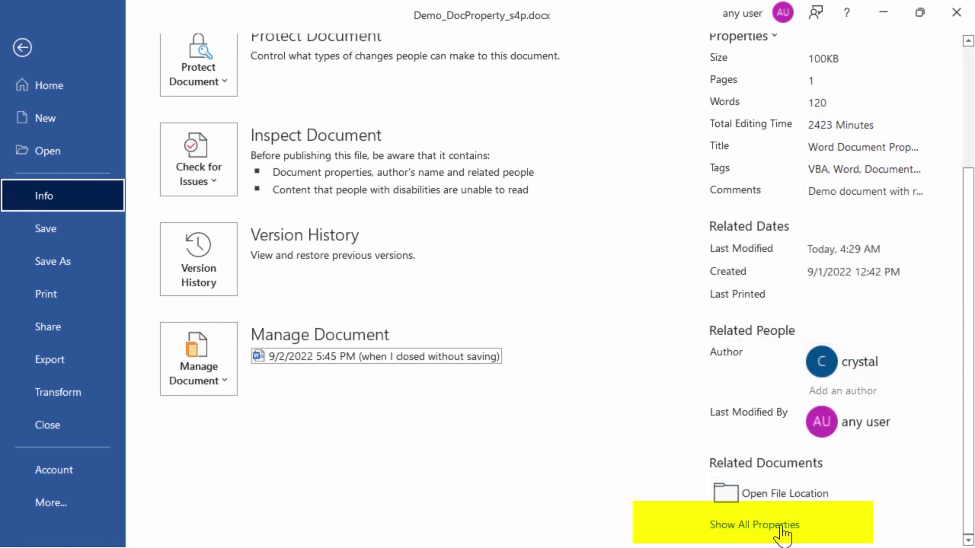
{"action": "left_click", "coordinate": [781, 527]}
{"action": "scroll", "coordinate": [922, 413], "scroll_direction": "up", "scroll_amount": 3}
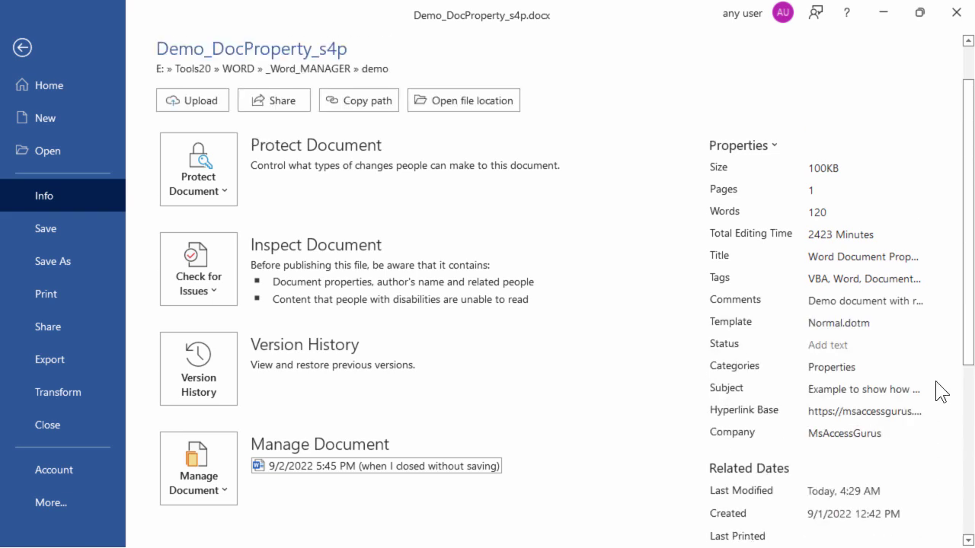
Step: Change the Comments property to "Demo document with property values inserted as fields"
{"action": "left_click", "coordinate": [832, 304]}
{"action": "double_click", "coordinate": [837, 313]}
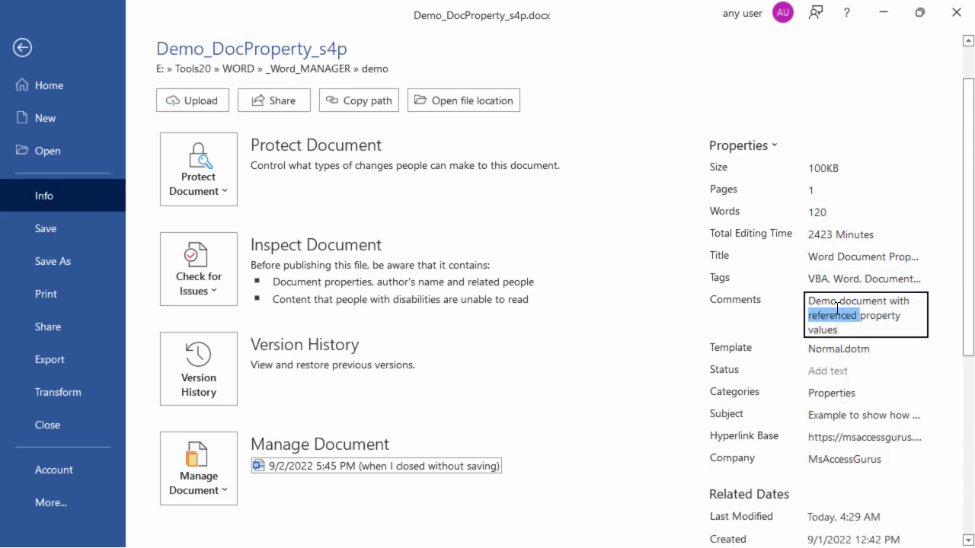
{"action": "key", "text": "BackSpace"}
{"action": "key", "text": "End"}
{"action": "type", "text": "inserted as fields"}
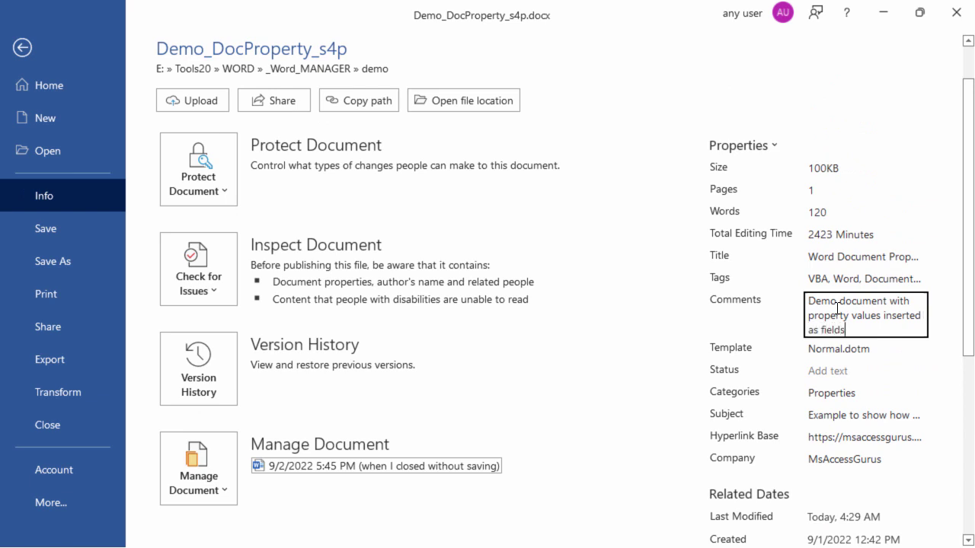
Step: Open the document's advanced properties and examine the Subject text in the summary
{"action": "left_click", "coordinate": [772, 149]}
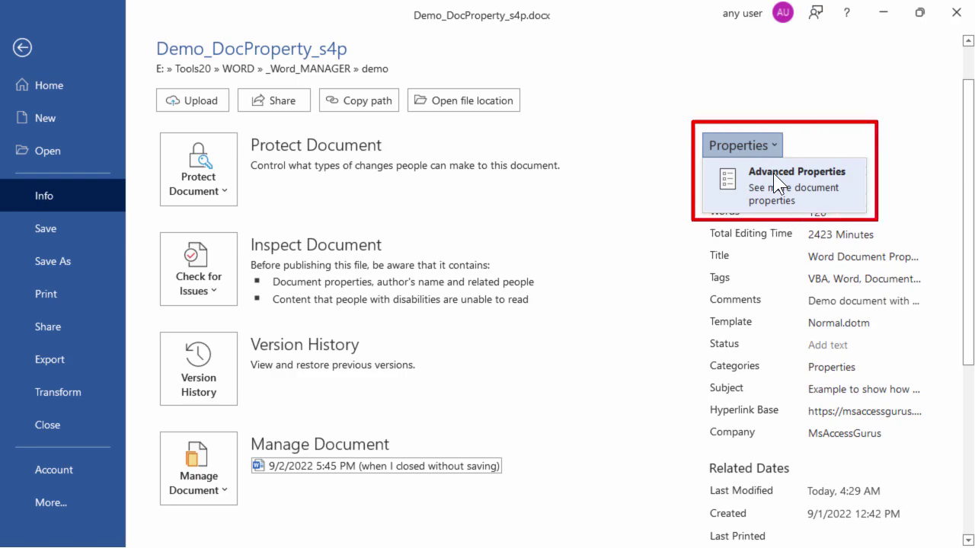
{"action": "left_click", "coordinate": [773, 173]}
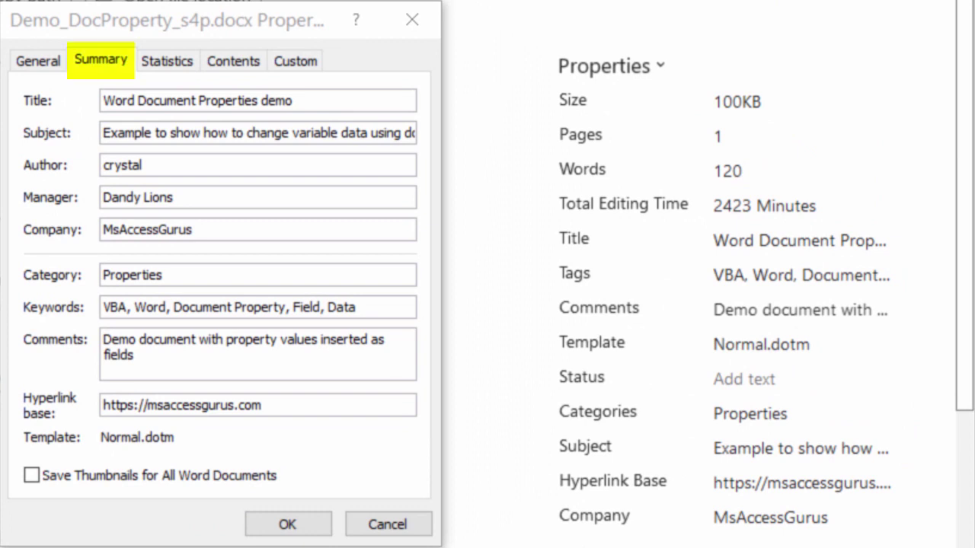
{"action": "left_click", "coordinate": [202, 134]}
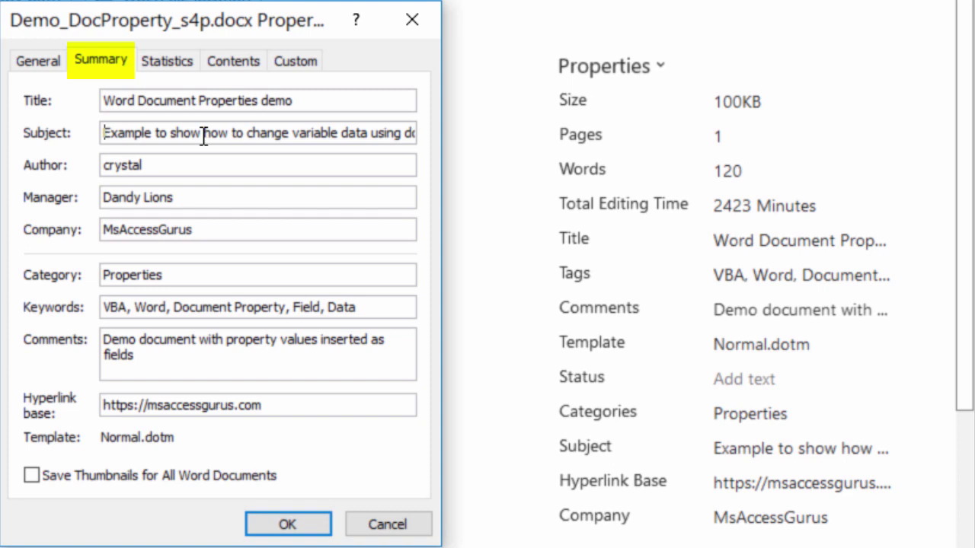
{"action": "key", "text": "shift+Home"}
{"action": "key", "text": "BackSpace"}
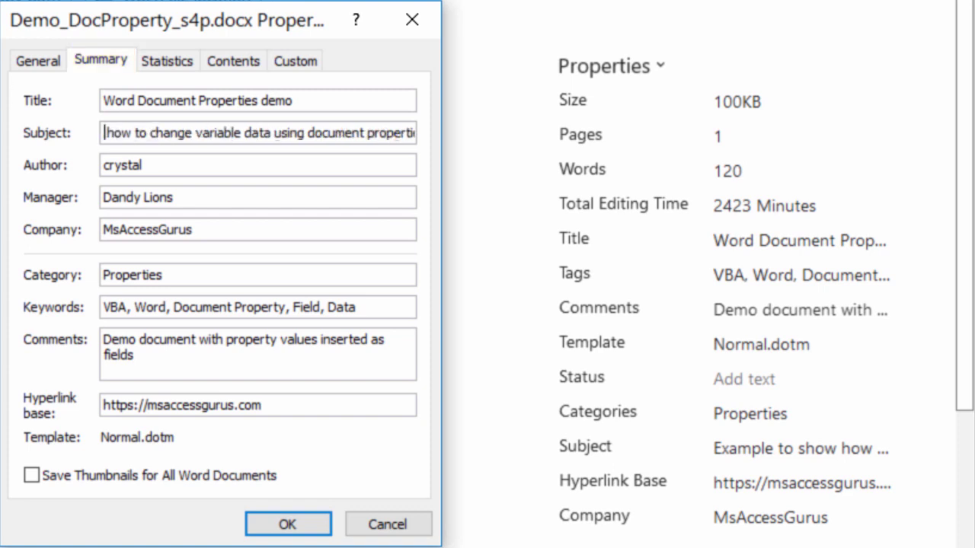
Step: Set the custom property aDate_Due to 3/2/2022 and apply the modification
{"action": "left_click", "coordinate": [300, 64]}
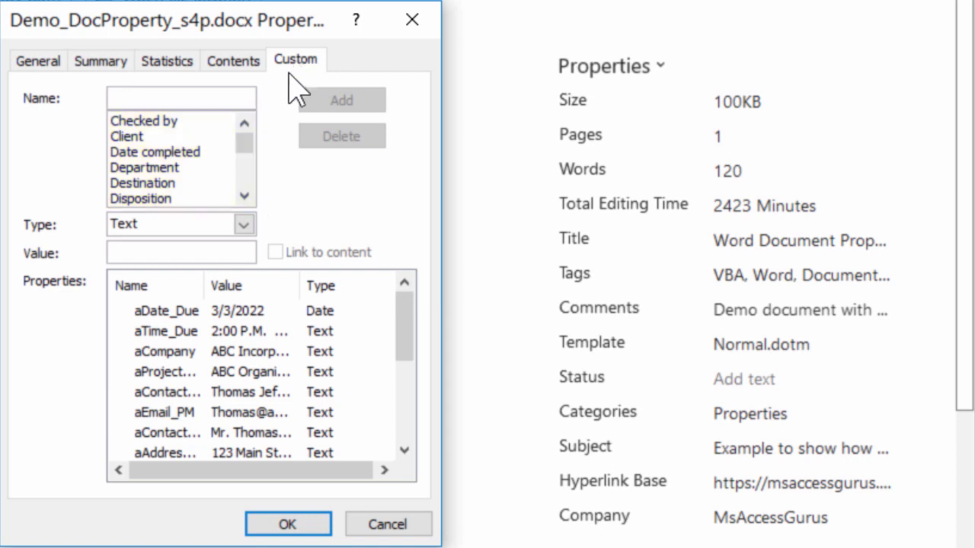
{"action": "left_click", "coordinate": [169, 312]}
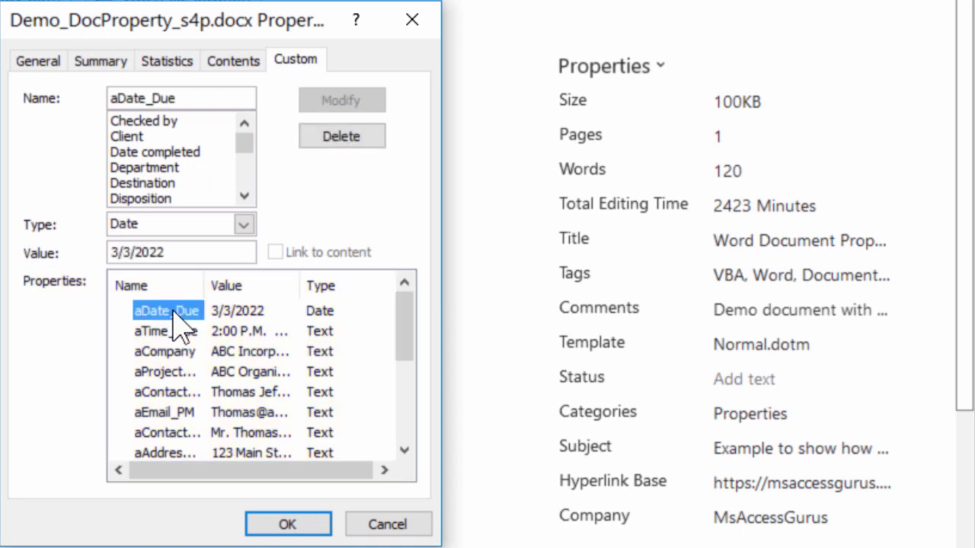
{"action": "left_click", "coordinate": [183, 245]}
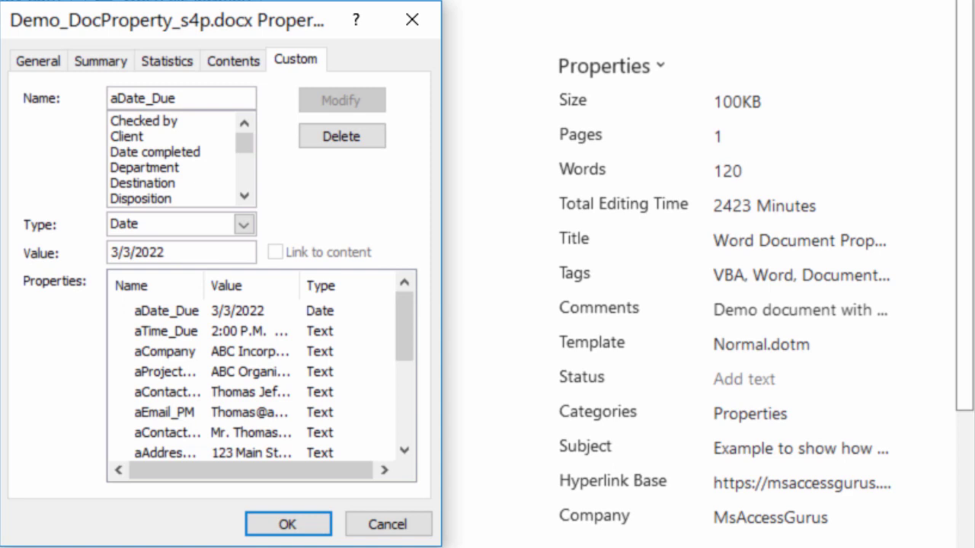
{"action": "left_click", "coordinate": [124, 252]}
{"action": "key", "text": "shift+Right"}
{"action": "type", "text": "2"}
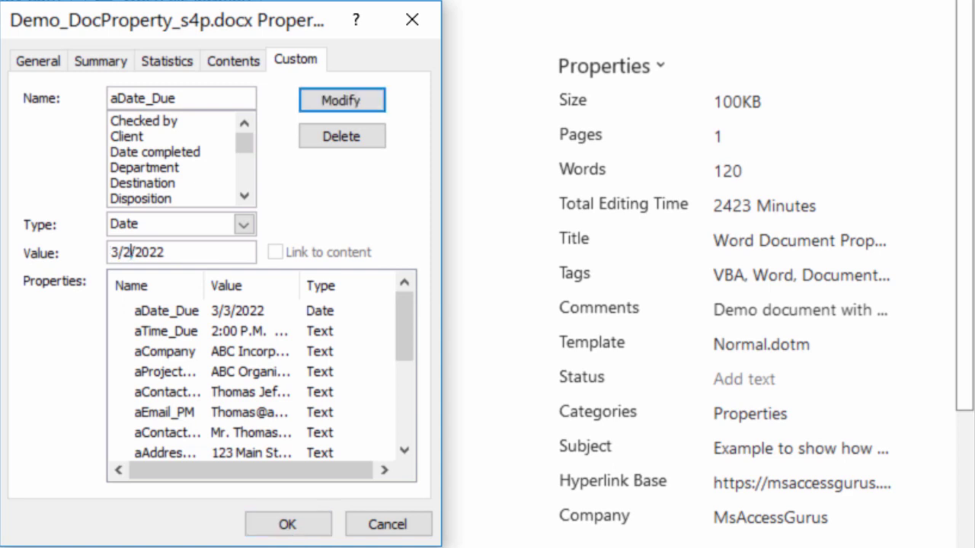
{"action": "left_click", "coordinate": [342, 100]}
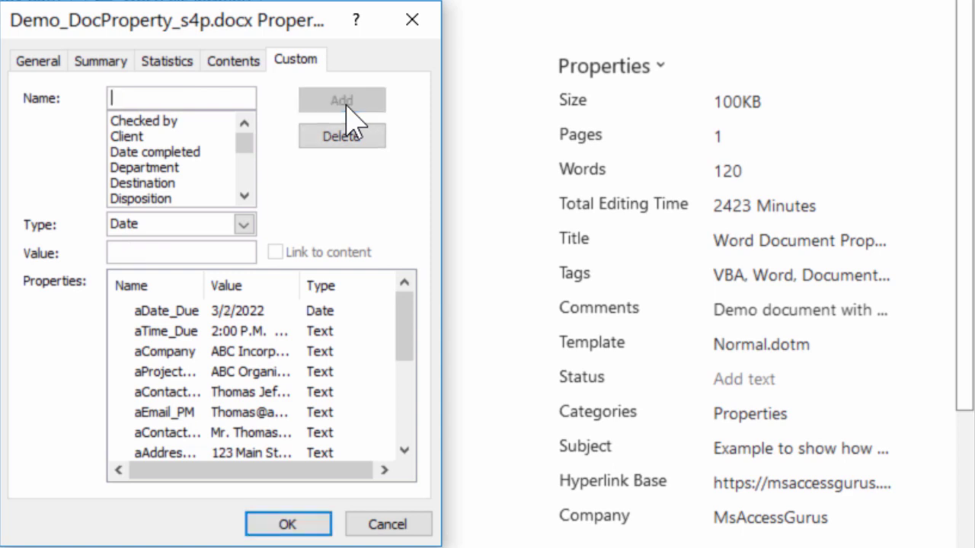
Step: Set the value of the custom property aCompany to "ABC Company" and apply the modification
{"action": "left_click", "coordinate": [149, 355]}
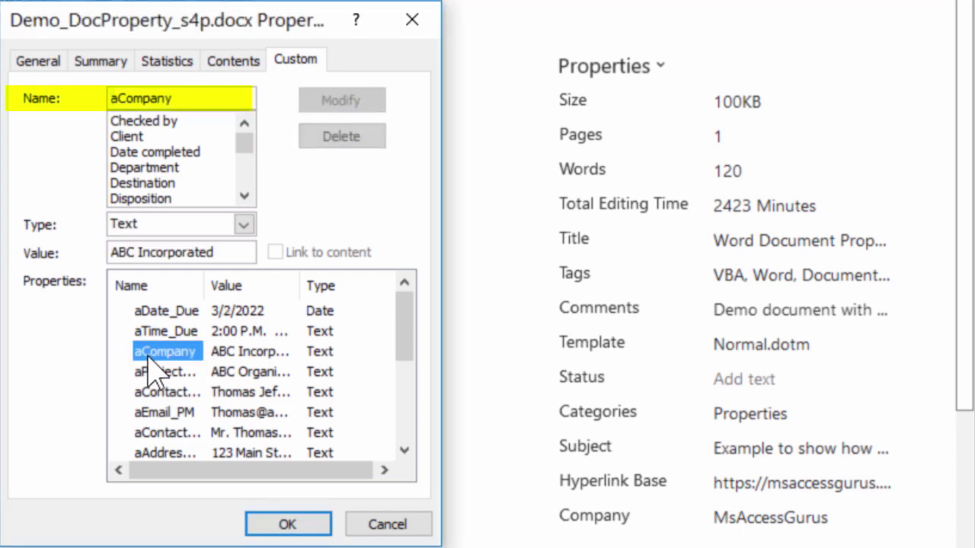
{"action": "double_click", "coordinate": [158, 252]}
{"action": "type", "text": "Company"}
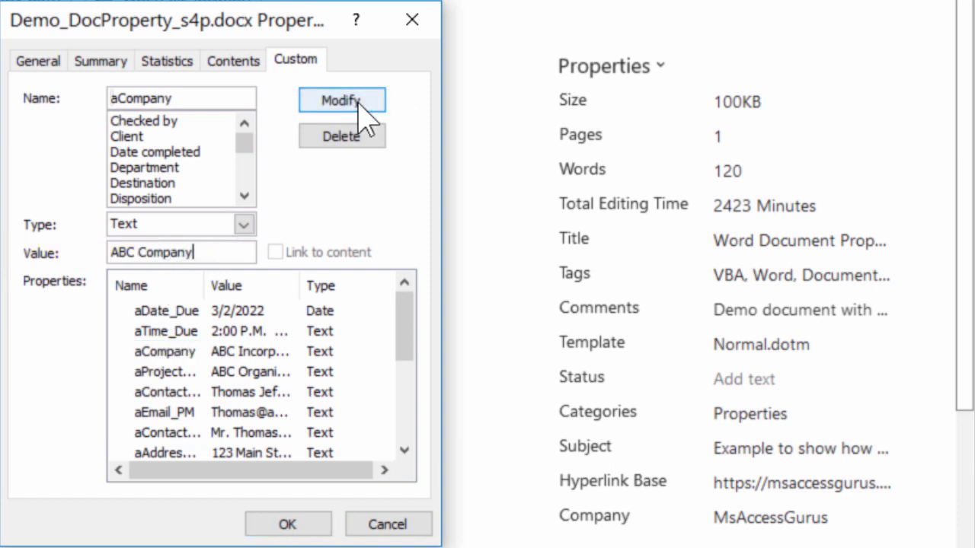
{"action": "left_click", "coordinate": [341, 101]}
Step: Add a custom text property named aPhone containing the contact phone number, then accept the properties and return to the document
{"action": "left_click", "coordinate": [246, 191]}
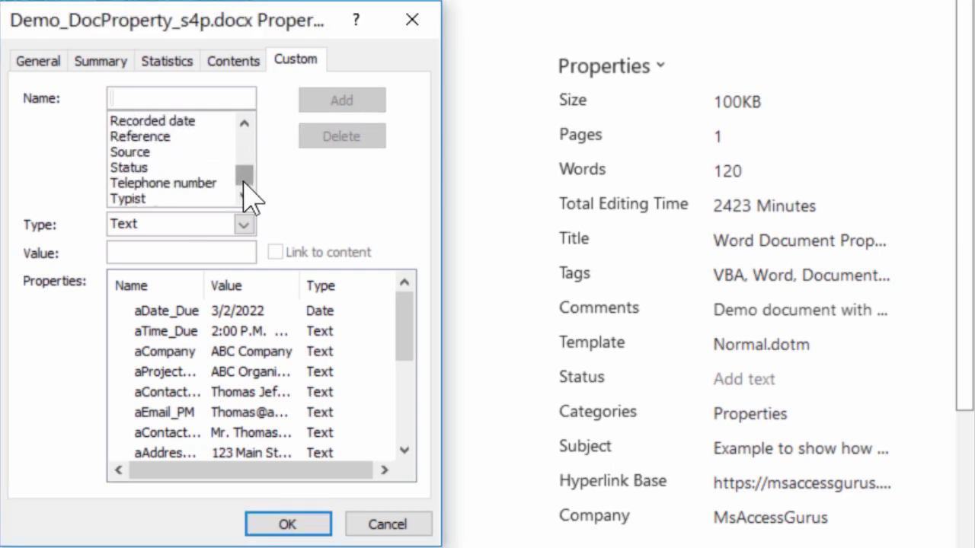
{"action": "left_click", "coordinate": [136, 169]}
{"action": "type", "text": "a"}
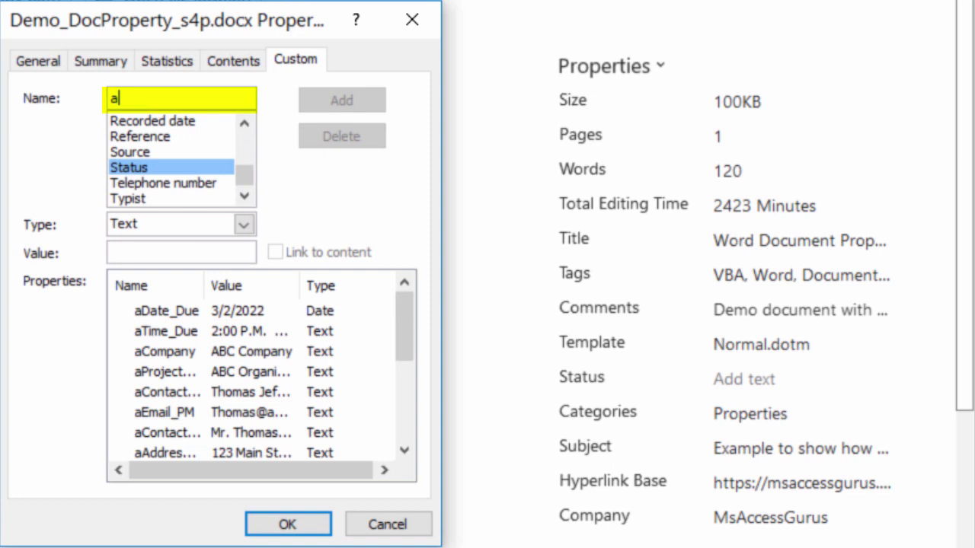
{"action": "type", "text": "Phone"}
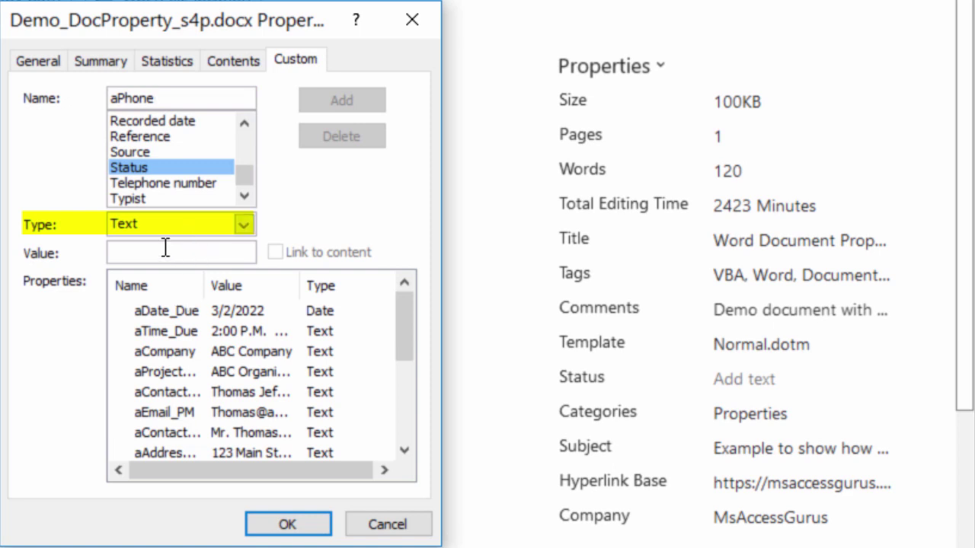
{"action": "left_click", "coordinate": [164, 252]}
{"action": "type", "text": "304-555-1212"}
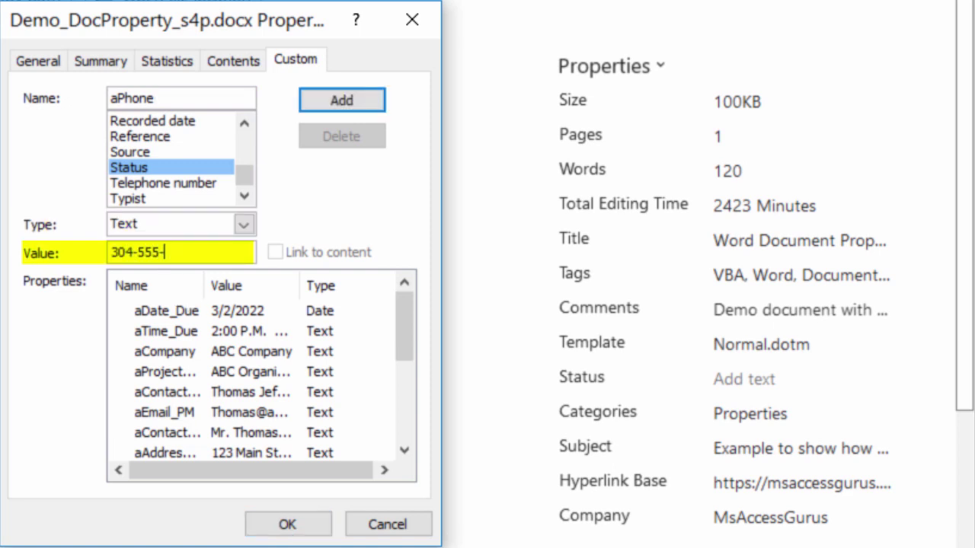
{"action": "left_click", "coordinate": [332, 105]}
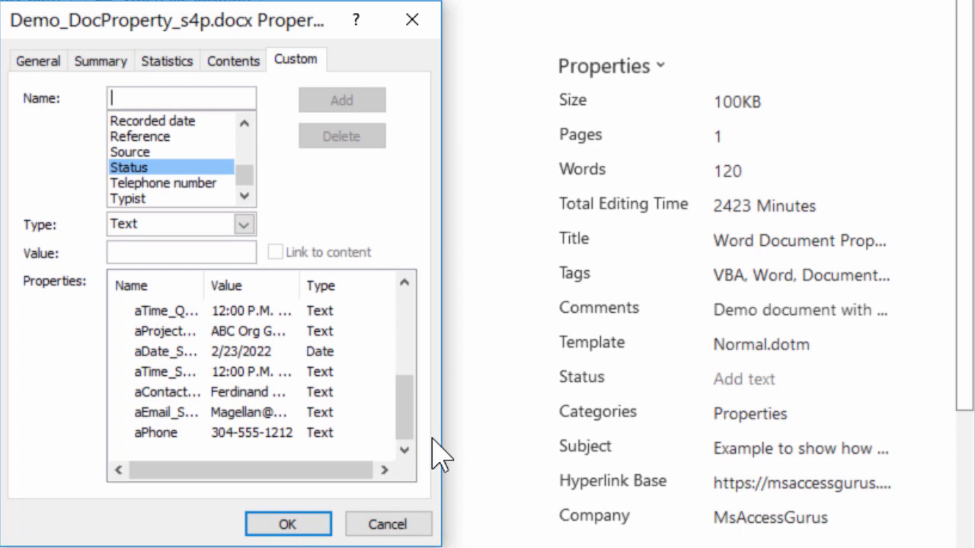
{"action": "left_click", "coordinate": [304, 527]}
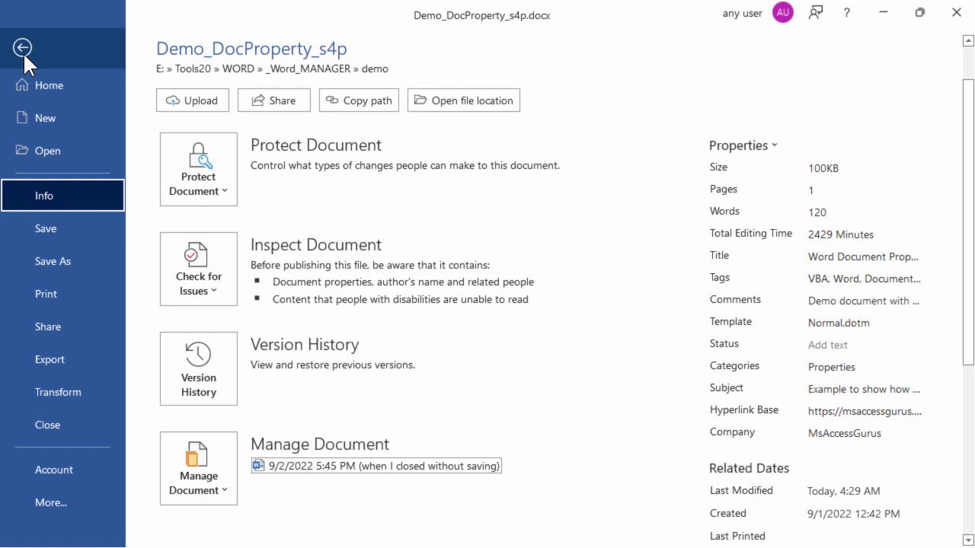
{"action": "left_click", "coordinate": [23, 47]}
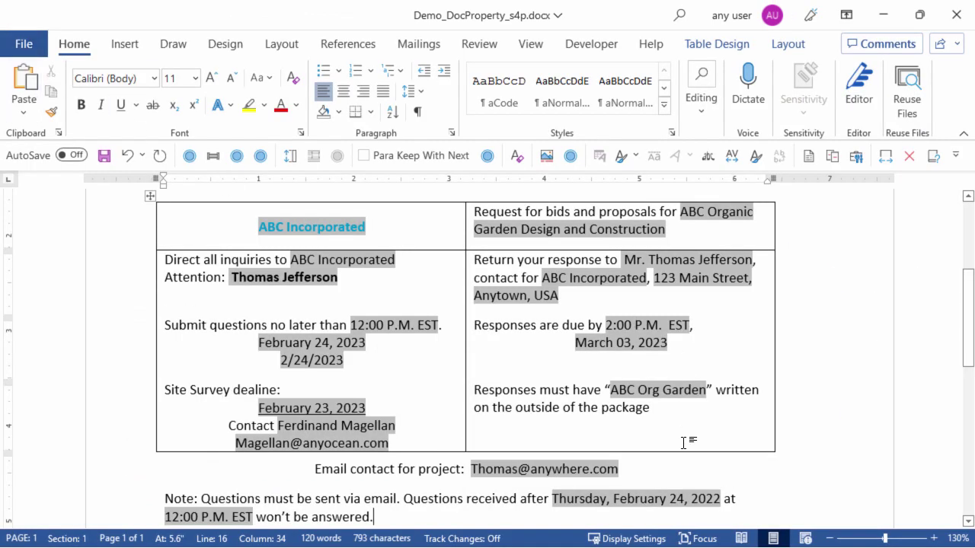
Step: Add a new line reading "For package questions, call" below "on the outside of the package" in the table
{"action": "left_click", "coordinate": [669, 409]}
{"action": "key", "text": "Return"}
{"action": "type", "text": "For "}
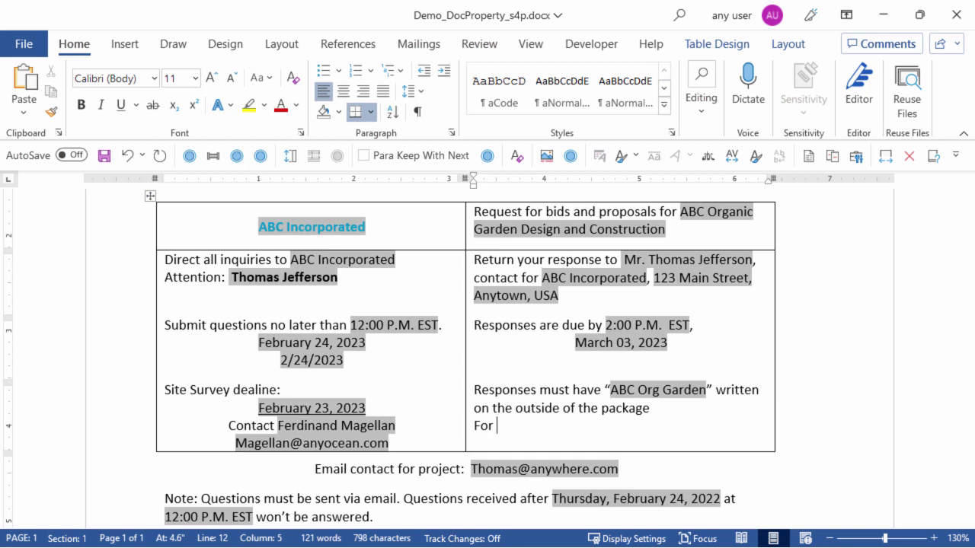
{"action": "type", "text": "package "}
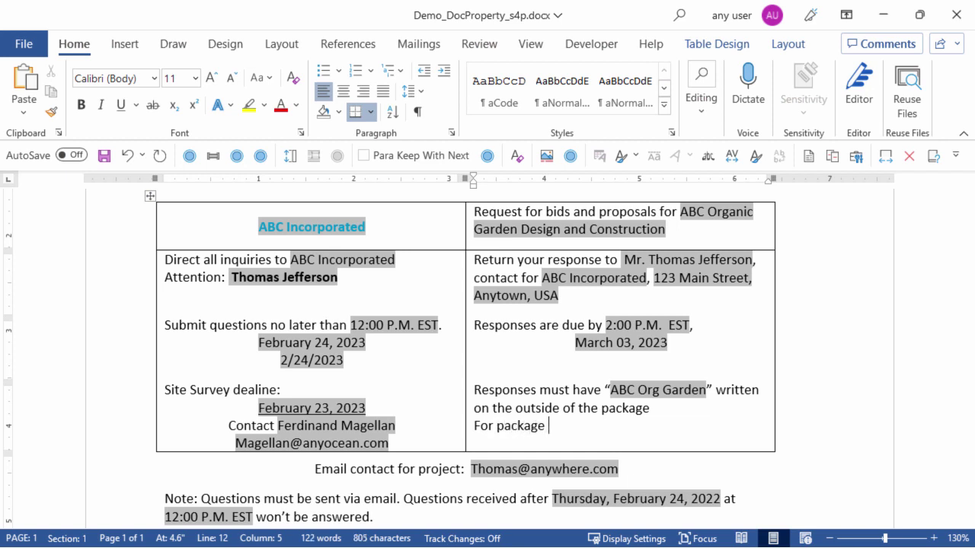
{"action": "type", "text": "questions"}
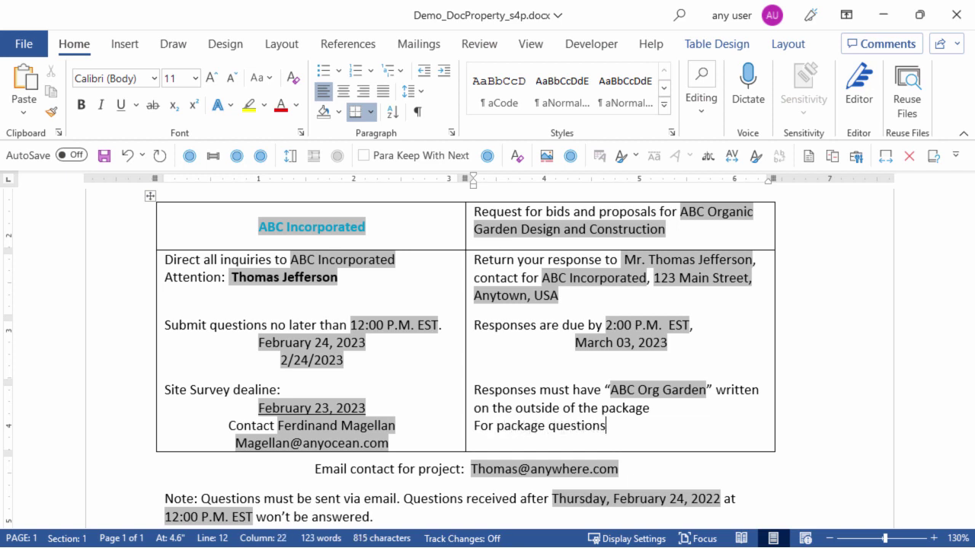
{"action": "type", "text": ", call"}
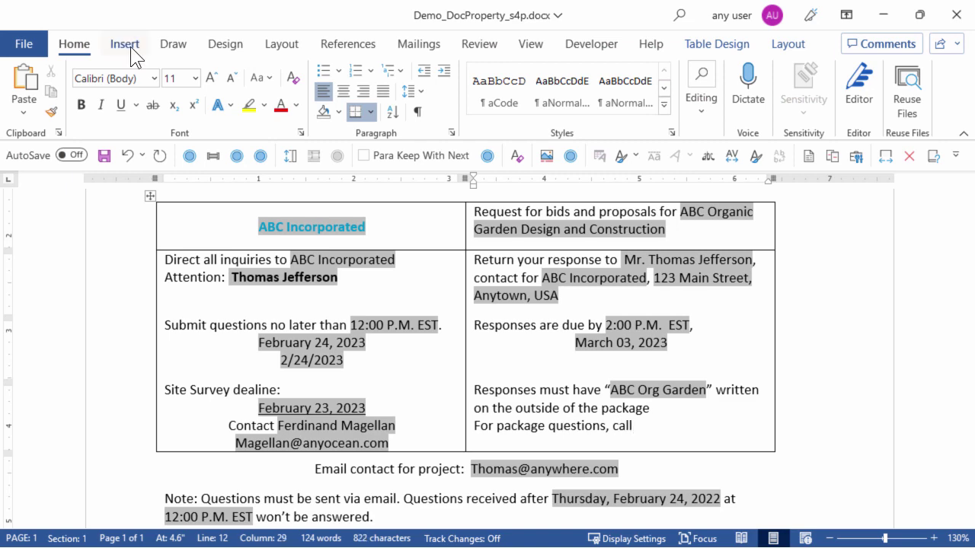
Step: Insert a DocProperty field for the aPhone property after "For package questions, call"
{"action": "left_click", "coordinate": [125, 47]}
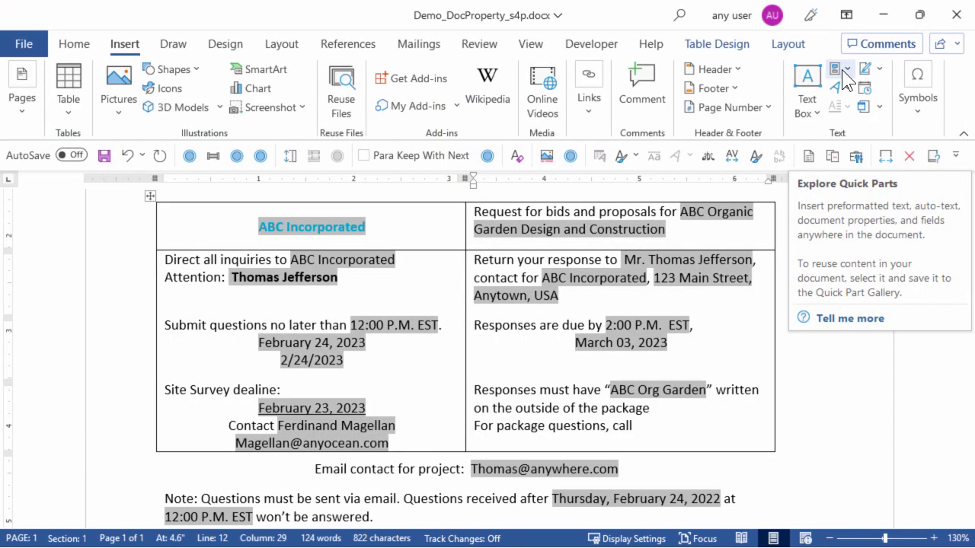
{"action": "left_click", "coordinate": [840, 70]}
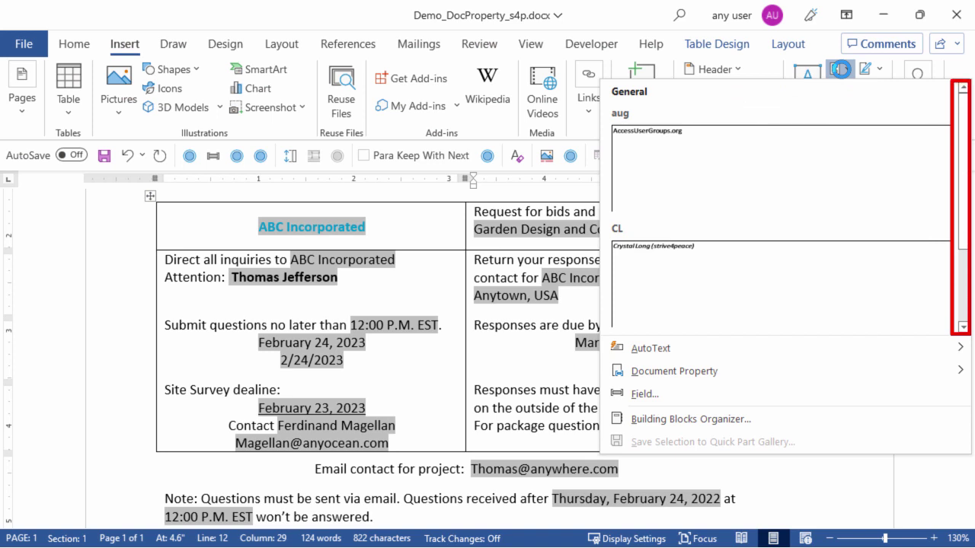
{"action": "left_click", "coordinate": [660, 391]}
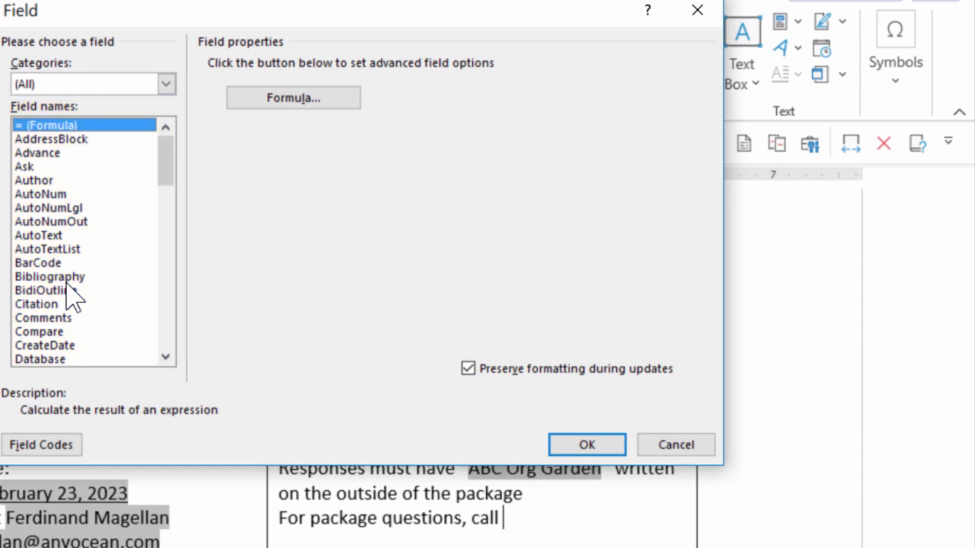
{"action": "left_click", "coordinate": [67, 279]}
{"action": "key", "text": "d"}
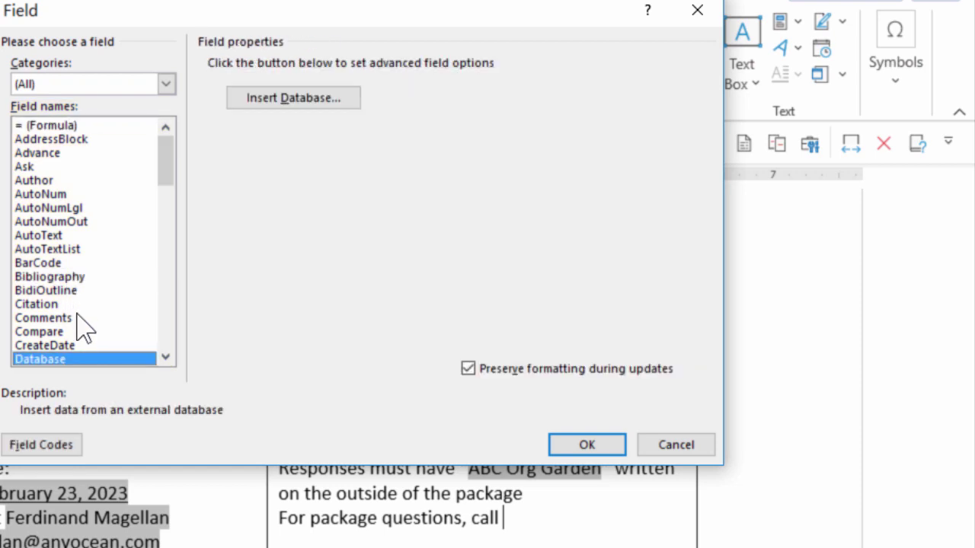
{"action": "scroll", "coordinate": [84, 324], "scroll_direction": "down", "scroll_amount": 2}
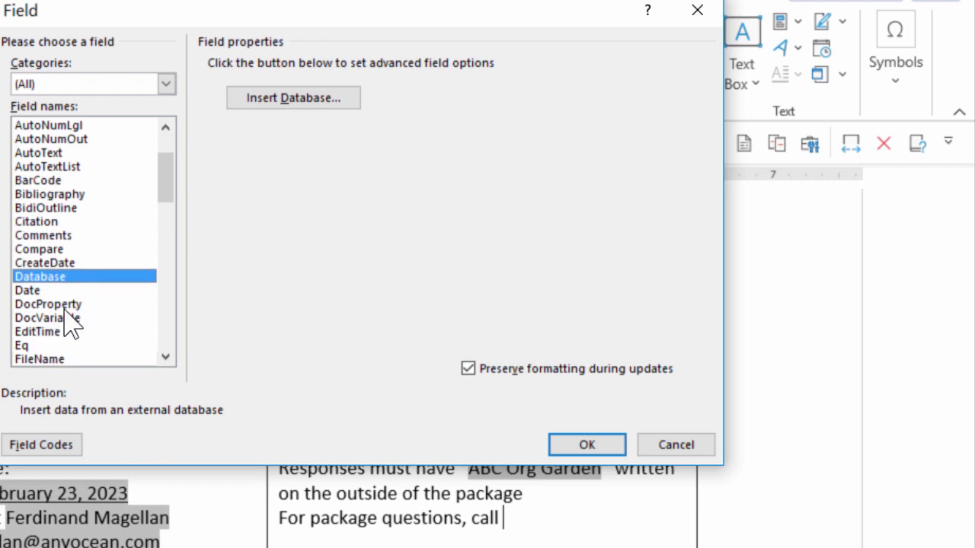
{"action": "left_click", "coordinate": [66, 307]}
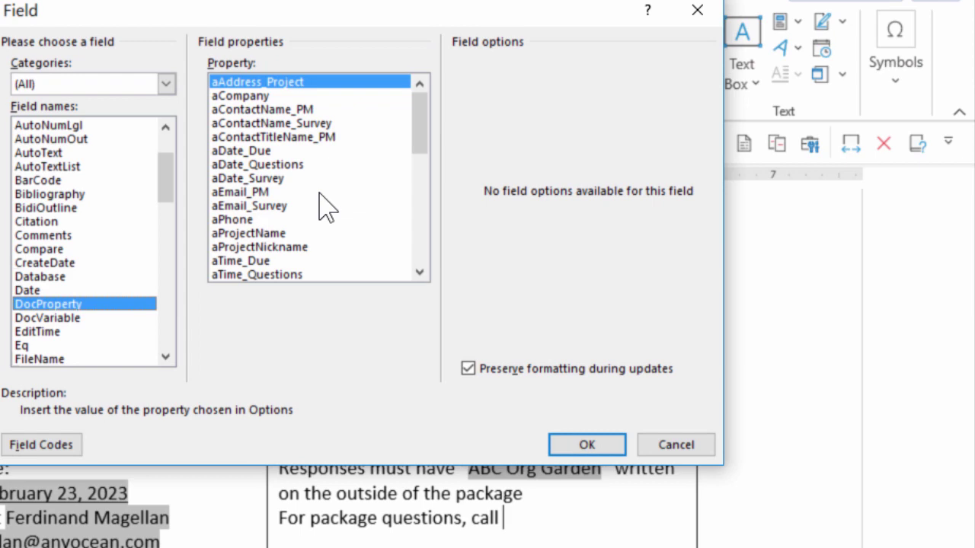
{"action": "left_click", "coordinate": [224, 221]}
{"action": "left_click", "coordinate": [586, 447]}
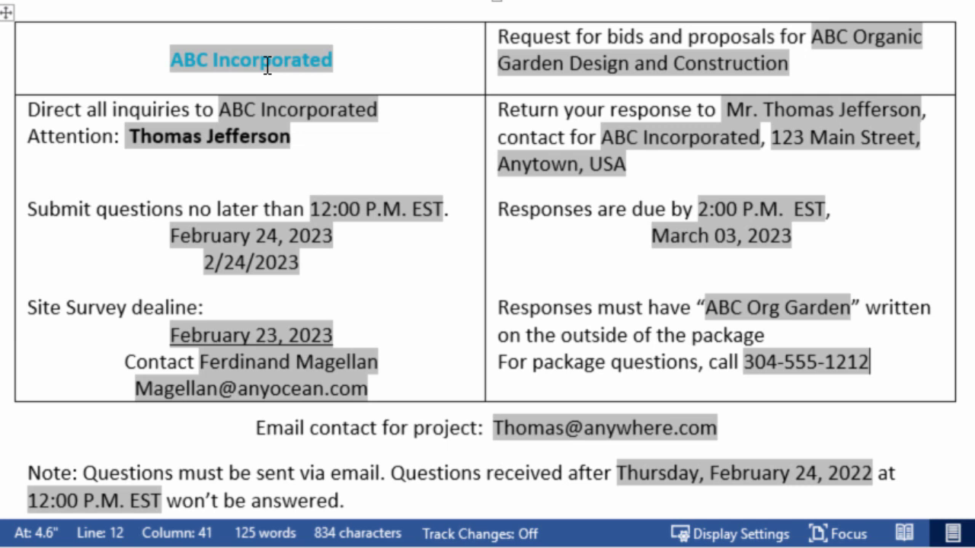
Step: Update the company name field in the table's heading cell, and then update all fields in the whole document
{"action": "right_click", "coordinate": [267, 65]}
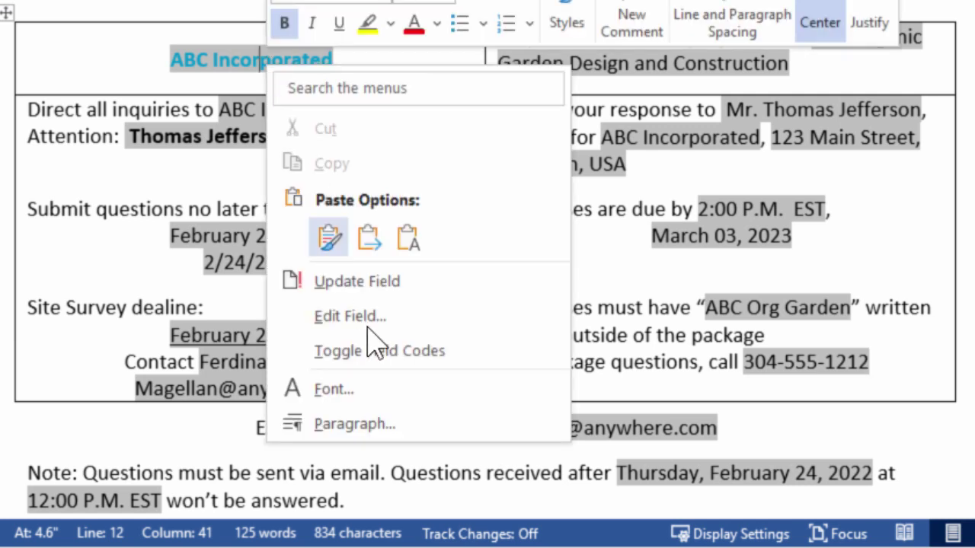
{"action": "left_click", "coordinate": [368, 280]}
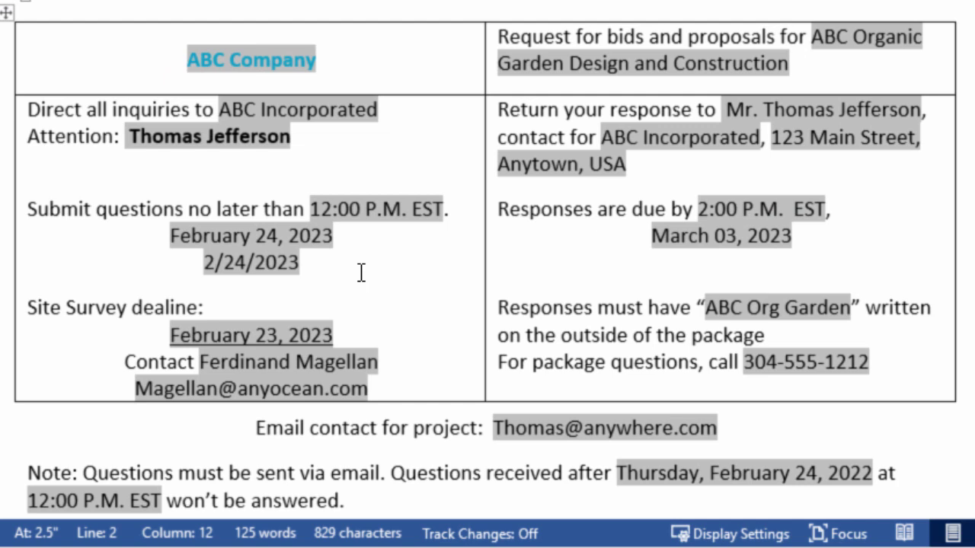
{"action": "key", "text": "ctrl+a"}
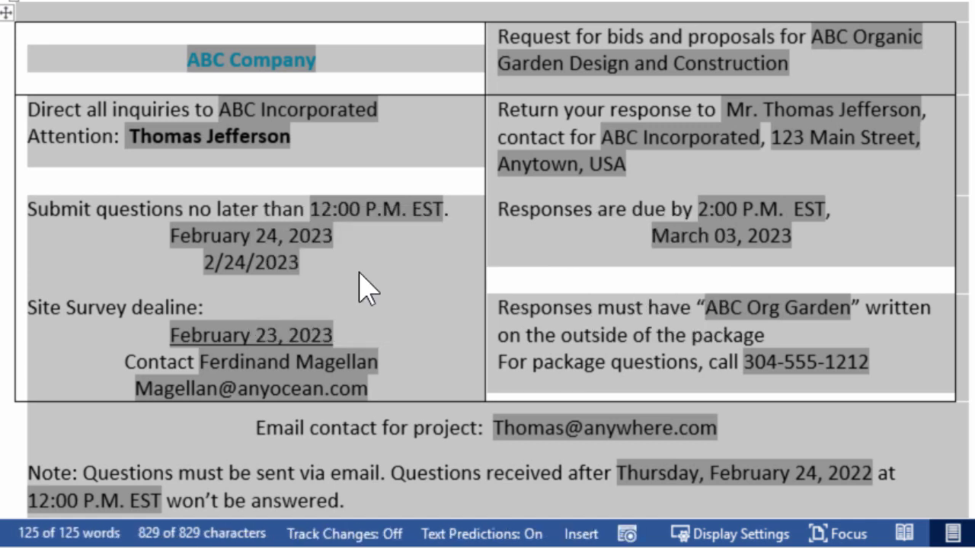
{"action": "right_click", "coordinate": [362, 279]}
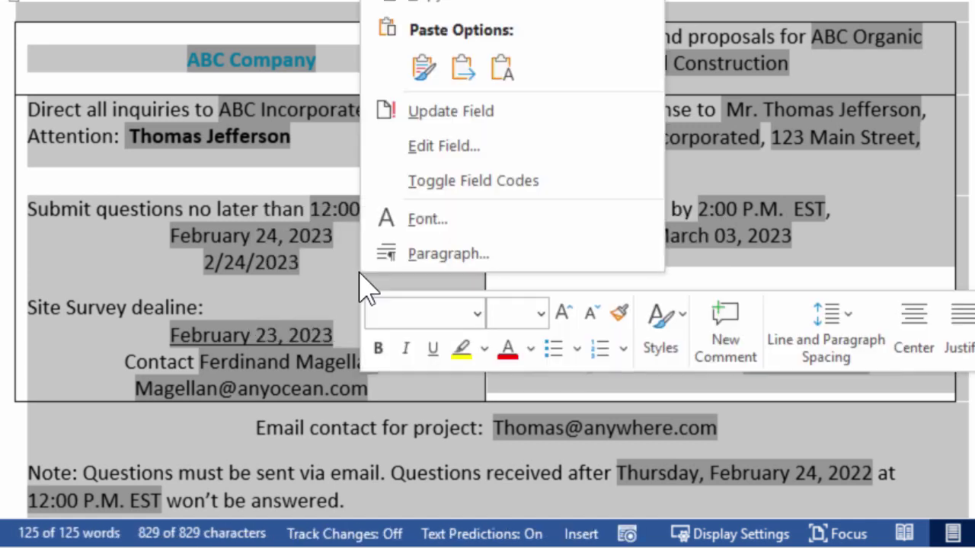
{"action": "left_click", "coordinate": [450, 122]}
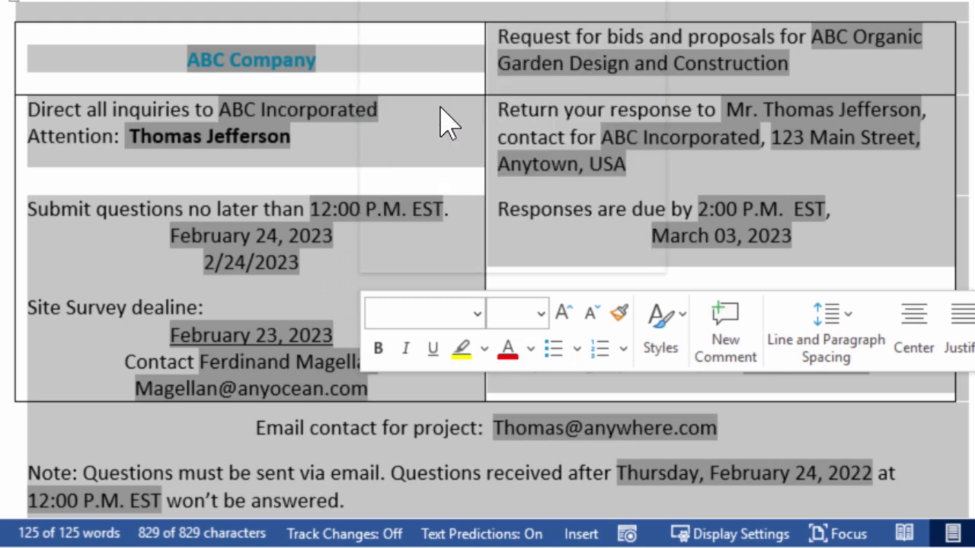
{"action": "left_click", "coordinate": [300, 262]}
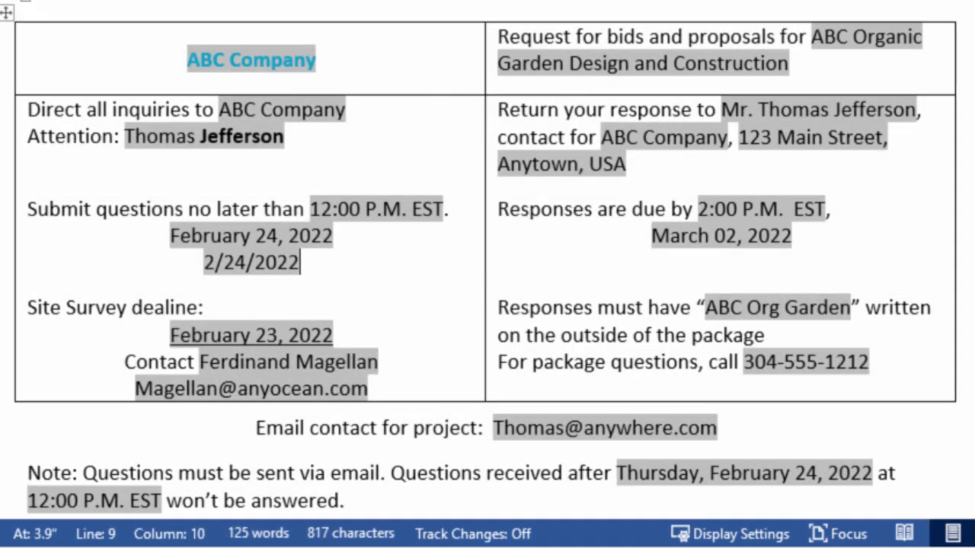
Step: Add the weekday code "dddd, " before MMMM in the aDate_Due field's date format and update the field
{"action": "right_click", "coordinate": [716, 243]}
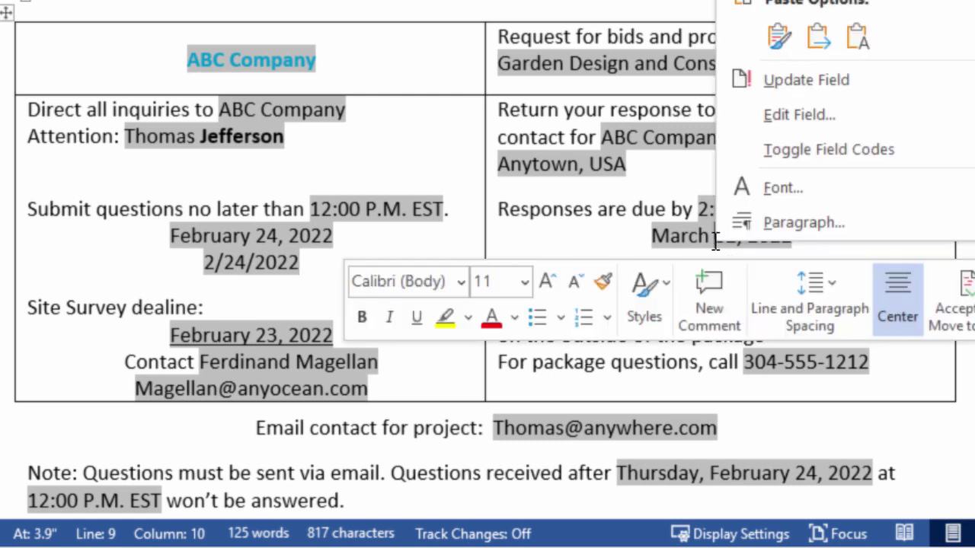
{"action": "left_click", "coordinate": [792, 151]}
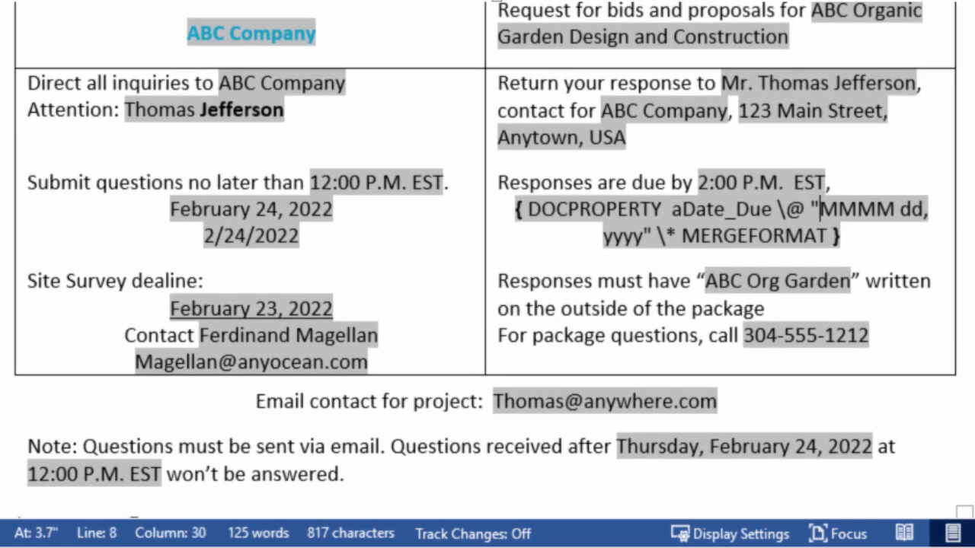
{"action": "type", "text": "ddd"}
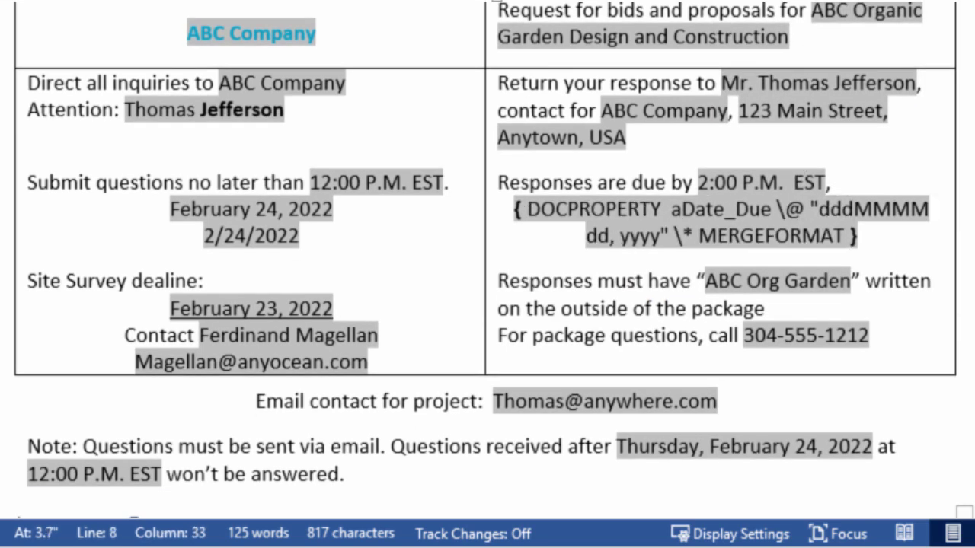
{"action": "type", "text": "d,"}
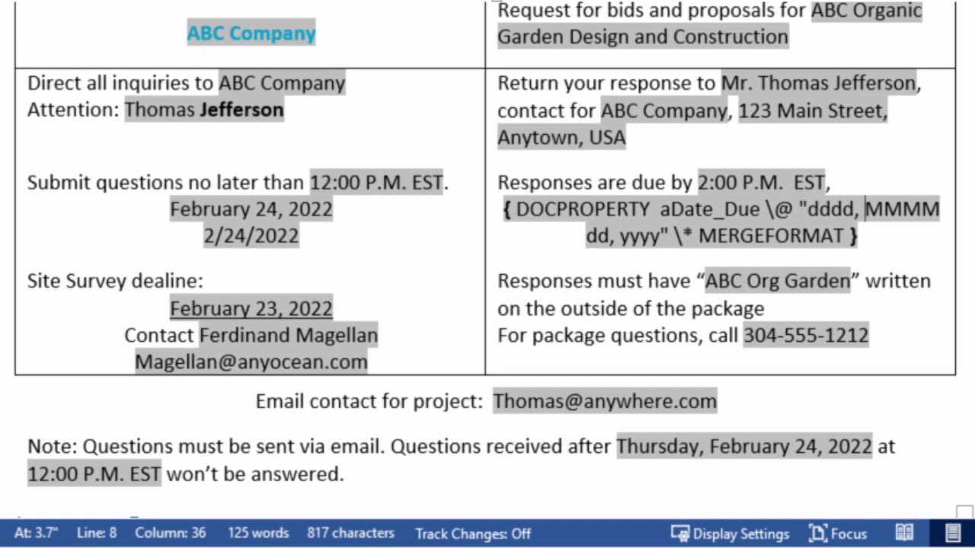
{"action": "right_click", "coordinate": [697, 236]}
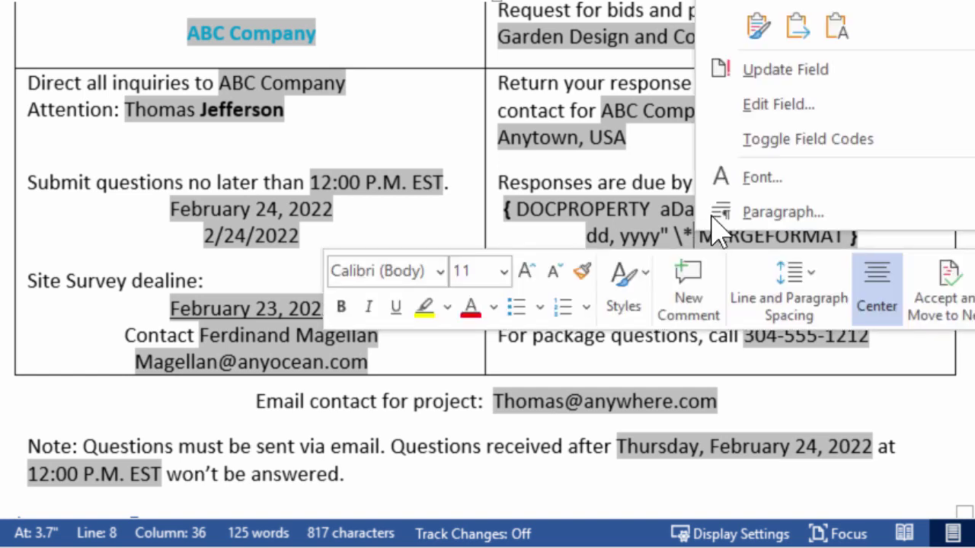
{"action": "left_click", "coordinate": [794, 76]}
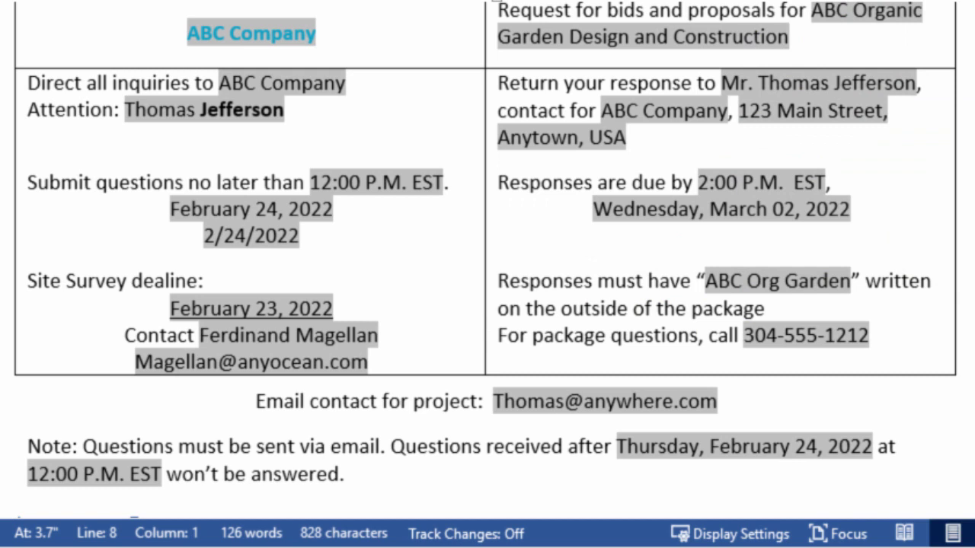
Step: Set field shading to "When selected" in the advanced Word options and accept the options
{"action": "left_click", "coordinate": [24, 44]}
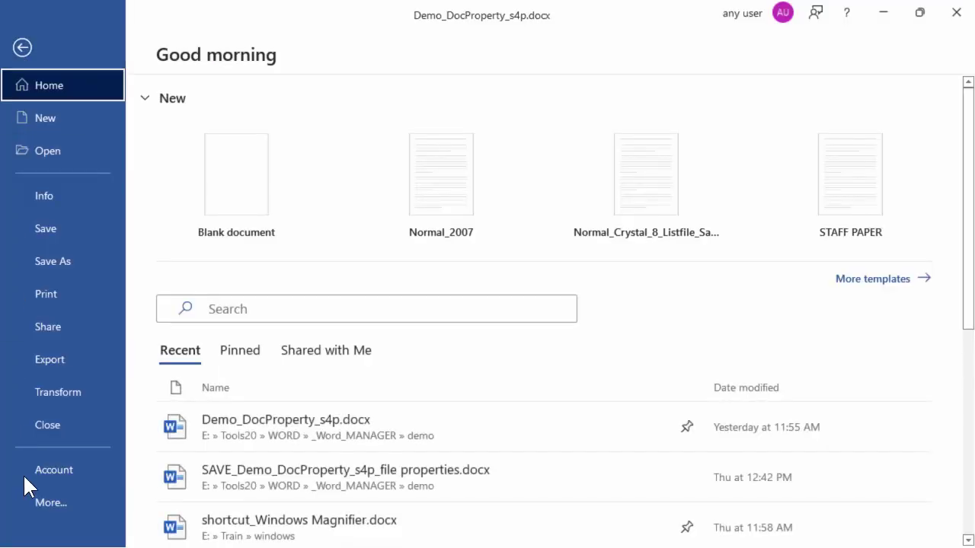
{"action": "left_click", "coordinate": [31, 502]}
{"action": "left_click", "coordinate": [148, 502]}
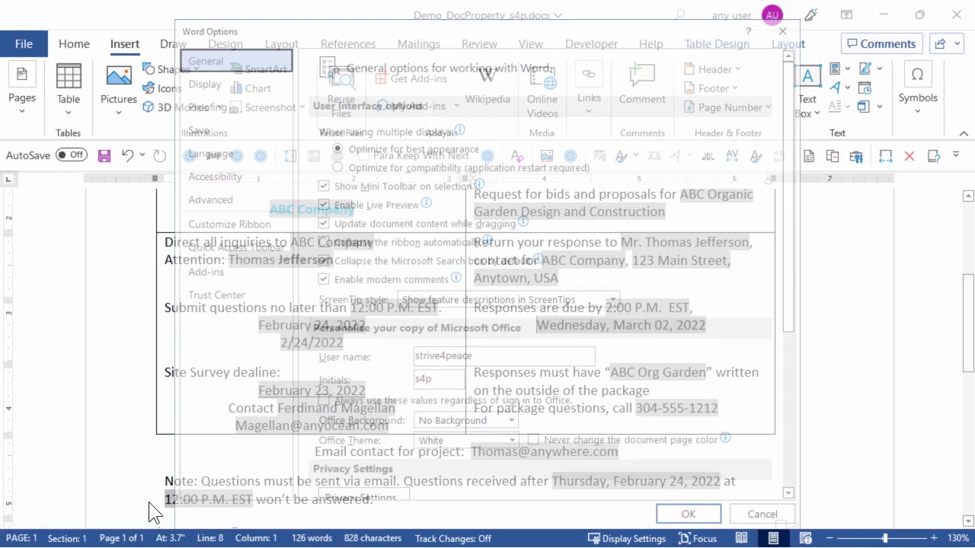
{"action": "left_click", "coordinate": [235, 196]}
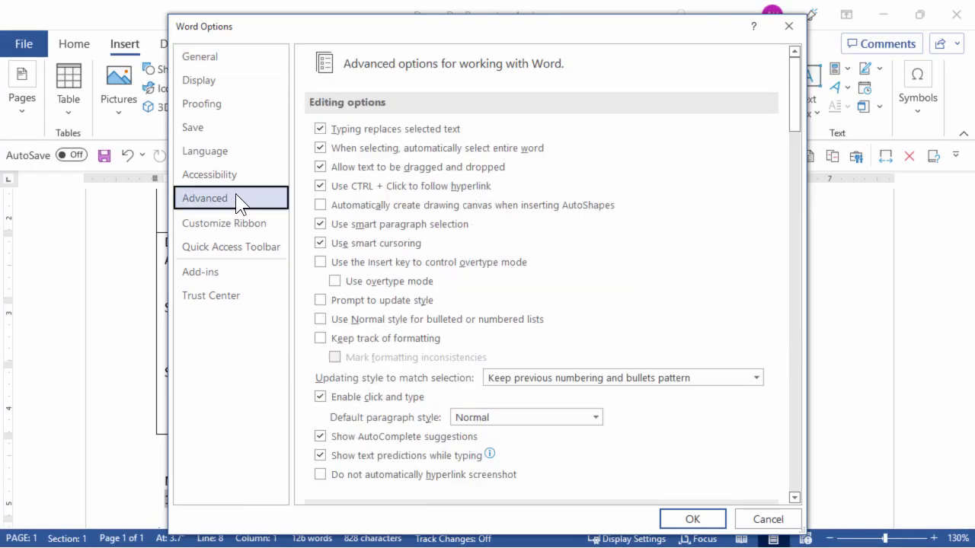
{"action": "scroll", "coordinate": [795, 472], "scroll_direction": "down", "scroll_amount": 8}
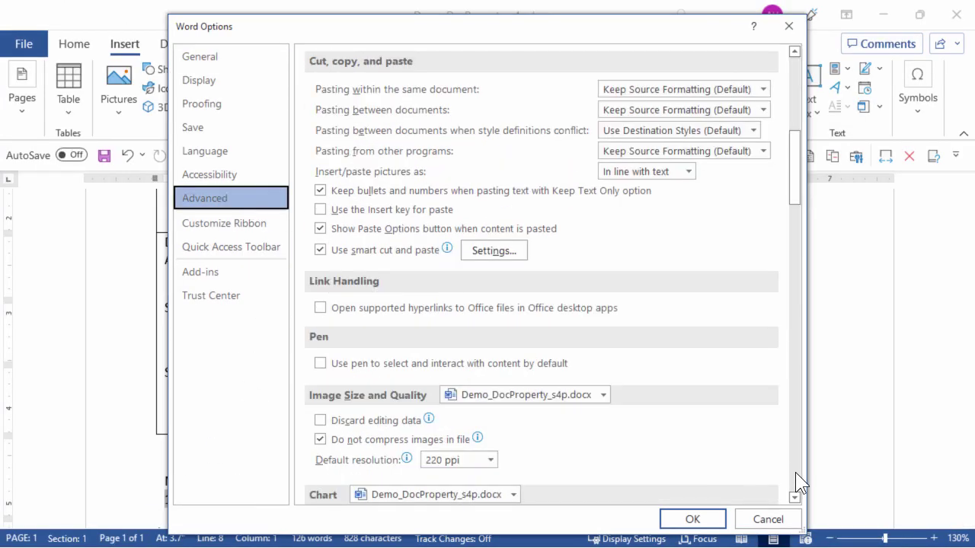
{"action": "left_click", "coordinate": [795, 472]}
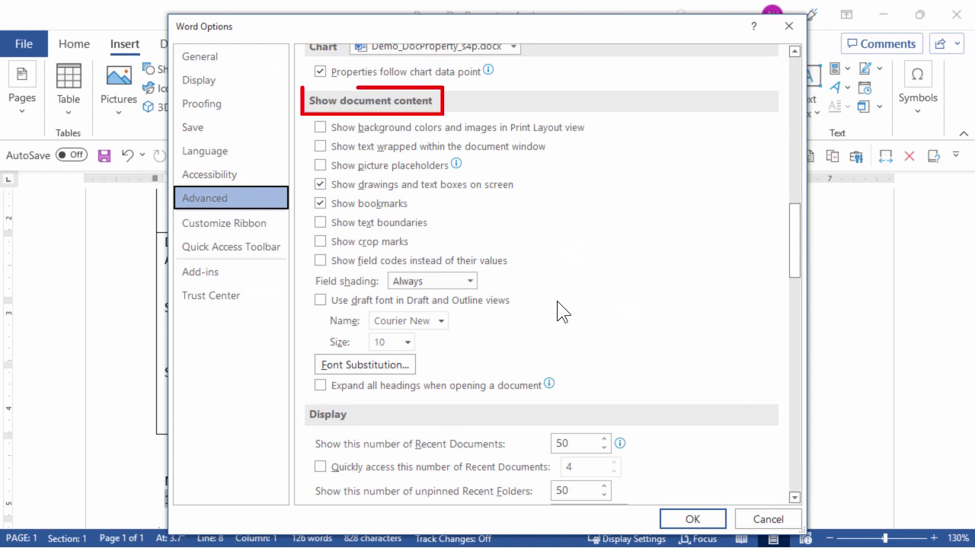
{"action": "left_click", "coordinate": [472, 281]}
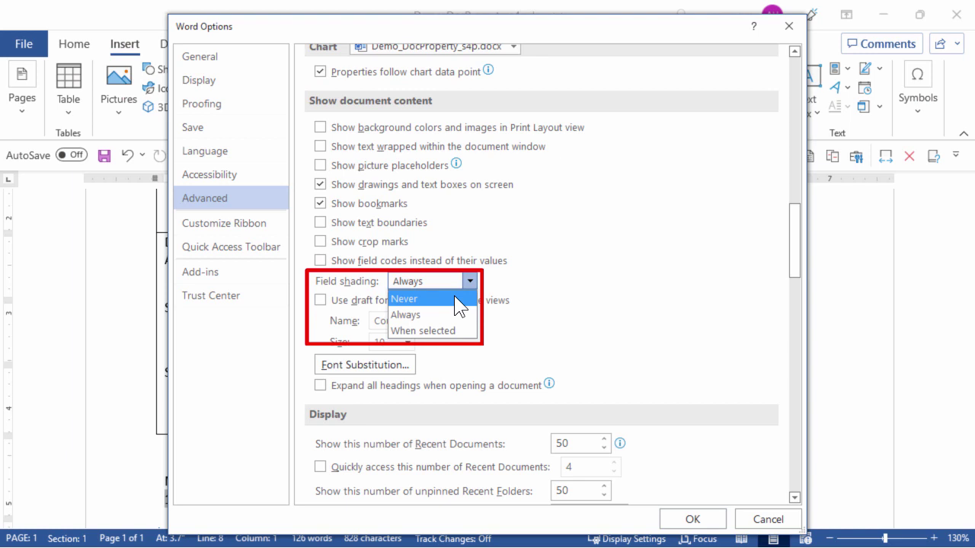
{"action": "left_click", "coordinate": [438, 330]}
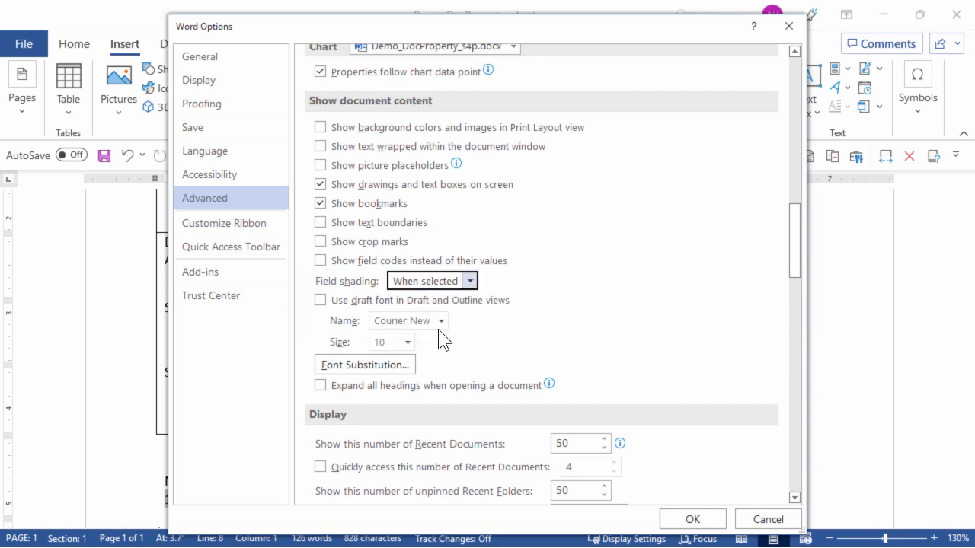
{"action": "left_click", "coordinate": [692, 520]}
Step: Check the field shading by placing the cursor in the Attention name field and in the question deadline's date and time fields
{"action": "left_click", "coordinate": [342, 259]}
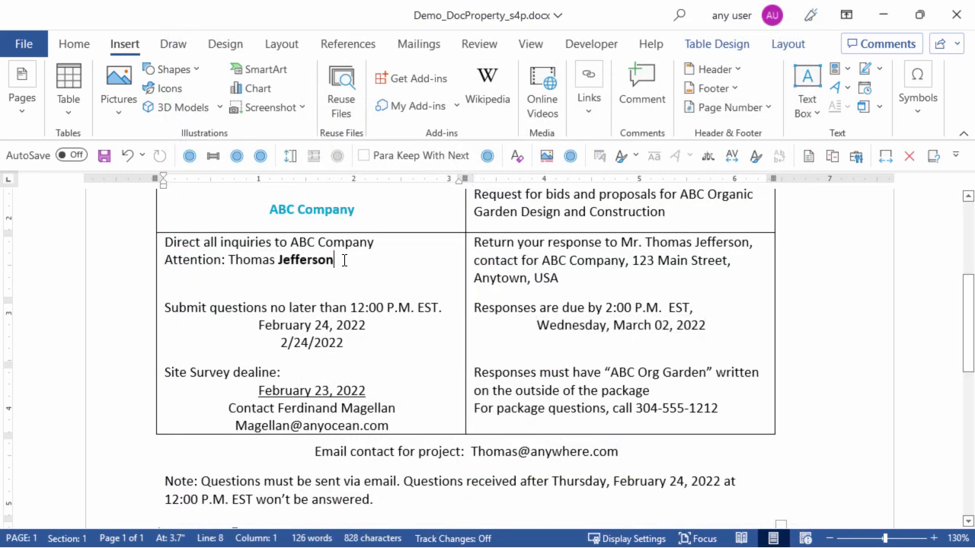
{"action": "left_click", "coordinate": [299, 257]}
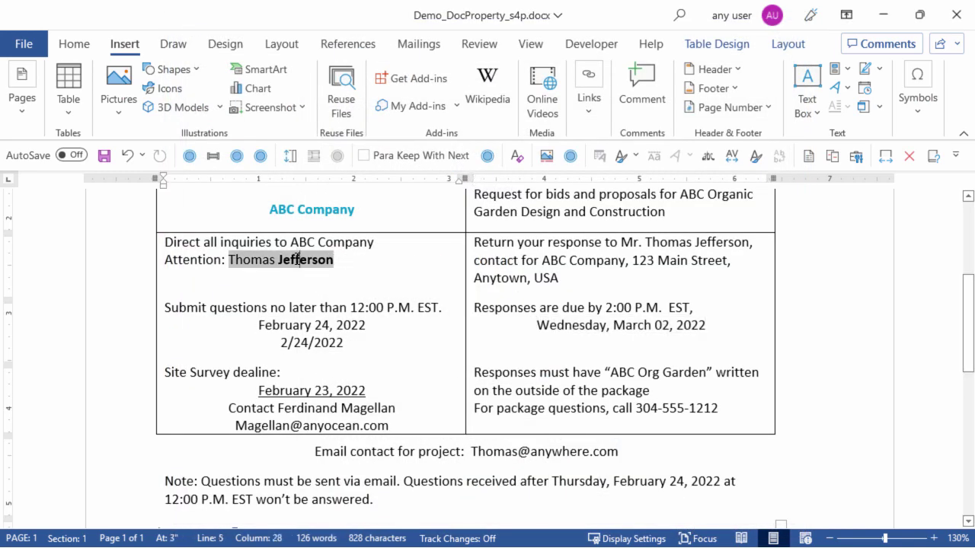
{"action": "left_click", "coordinate": [287, 323]}
{"action": "left_click", "coordinate": [389, 308]}
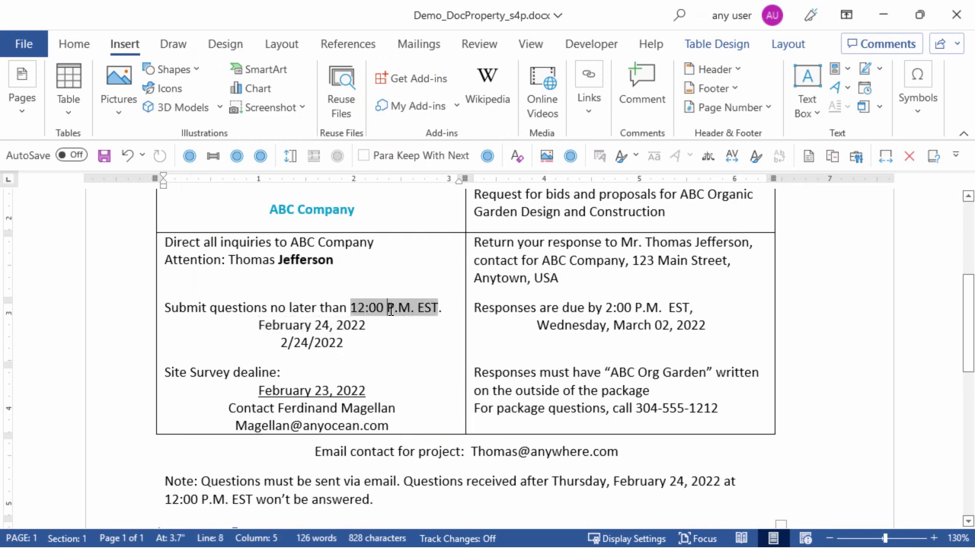
{"action": "left_click", "coordinate": [301, 343]}
Step: Insert a DocProperty field for aDate_Survey in the Survey deadline row's Date cell of the Important Dates table
{"action": "scroll", "coordinate": [615, 469], "scroll_direction": "down", "scroll_amount": 4}
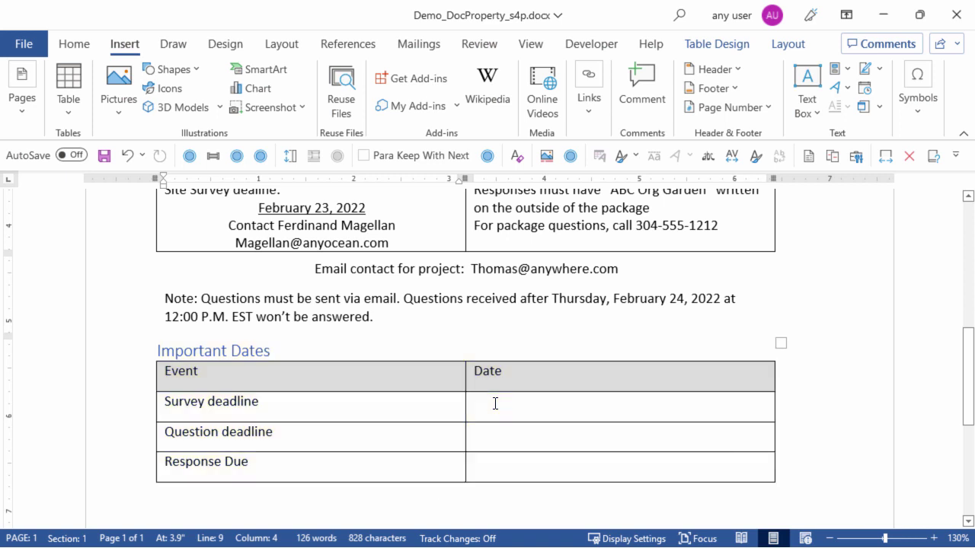
{"action": "left_click", "coordinate": [495, 404]}
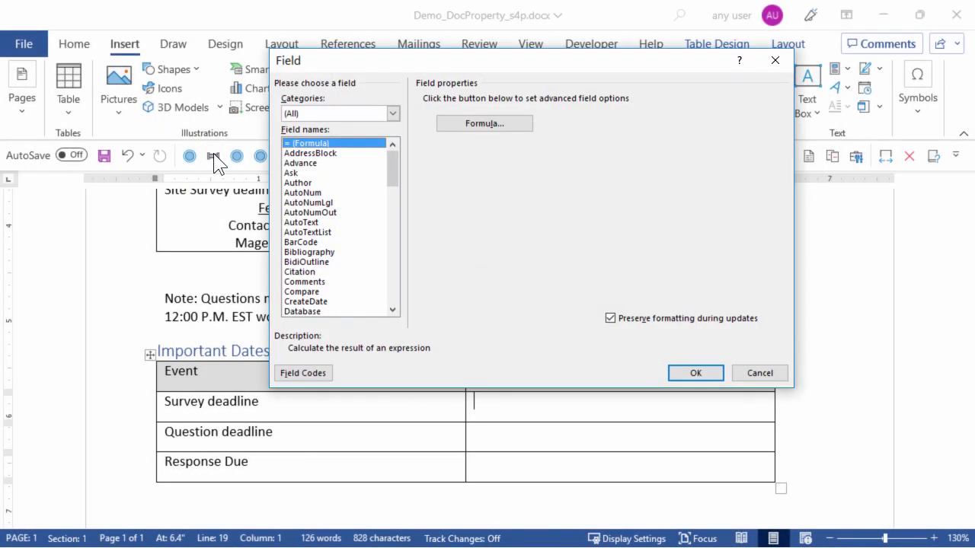
{"action": "left_click", "coordinate": [307, 242]}
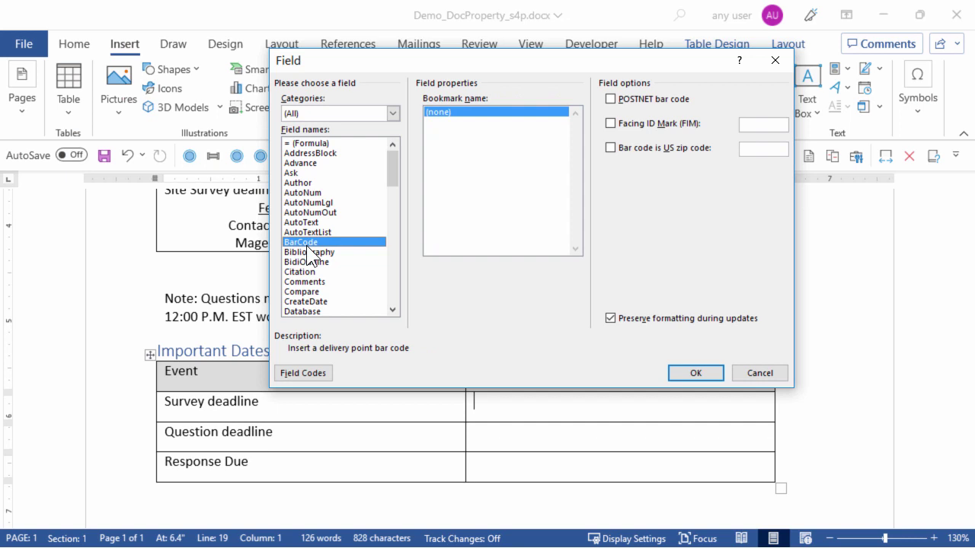
{"action": "key", "text": "d"}
{"action": "scroll", "coordinate": [318, 253], "scroll_direction": "down", "scroll_amount": 3}
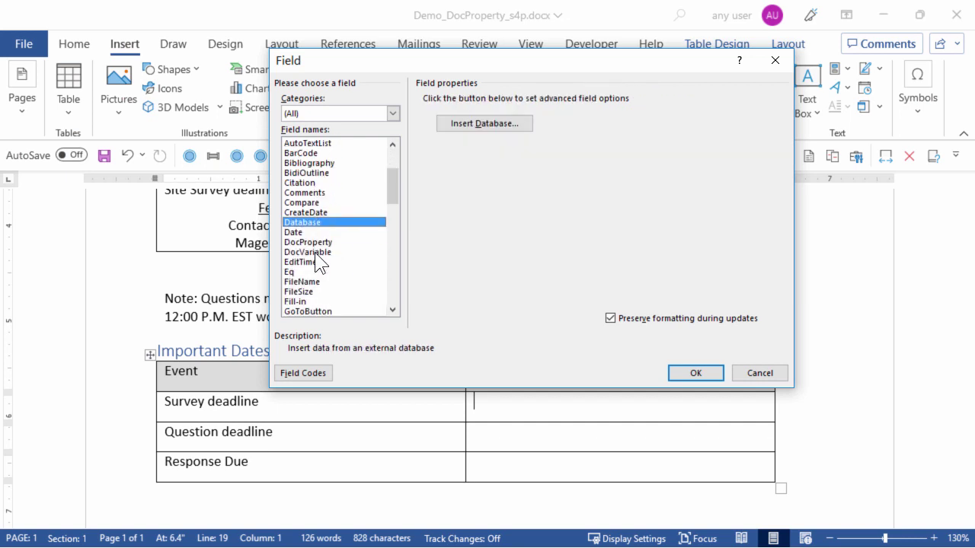
{"action": "left_click", "coordinate": [323, 243]}
{"action": "left_click", "coordinate": [456, 182]}
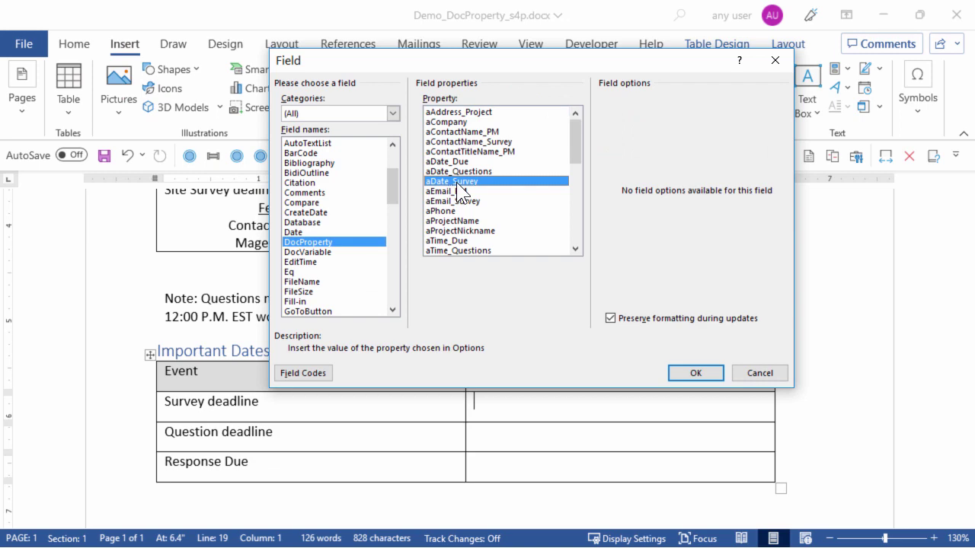
{"action": "key", "text": "Return"}
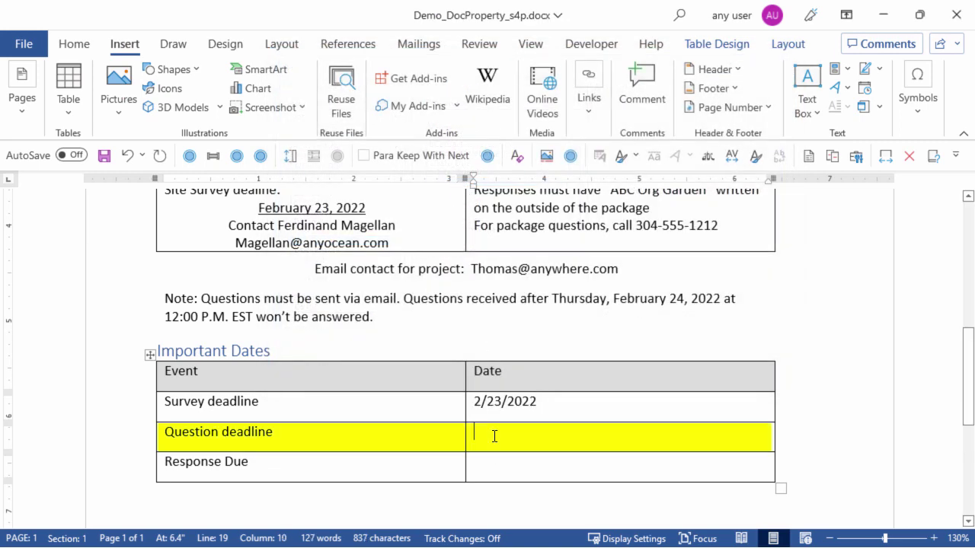
Step: For the Question deadline row's Date cell, set up a new DocProperty field using the aDate_Questions property
{"action": "left_click", "coordinate": [494, 436]}
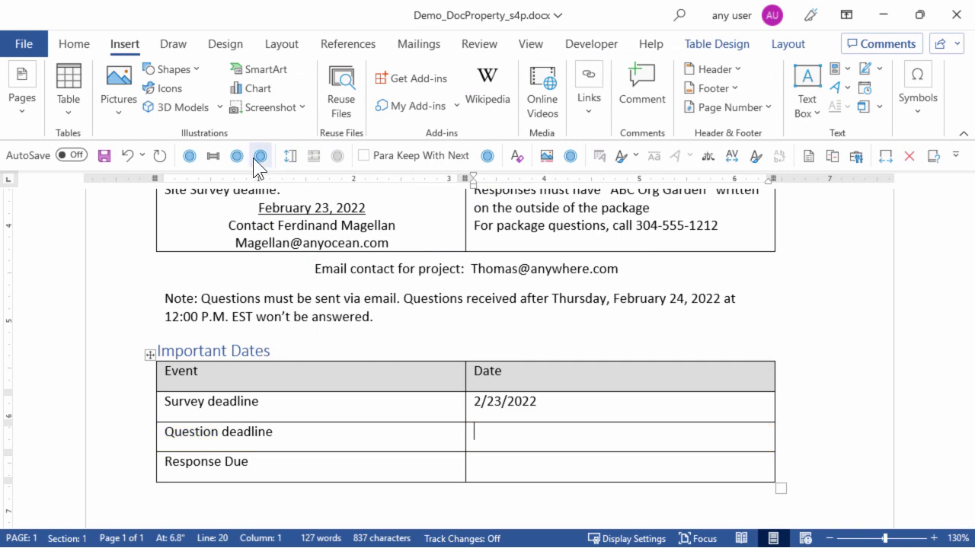
{"action": "left_click", "coordinate": [213, 156]}
{"action": "key", "text": "d"}
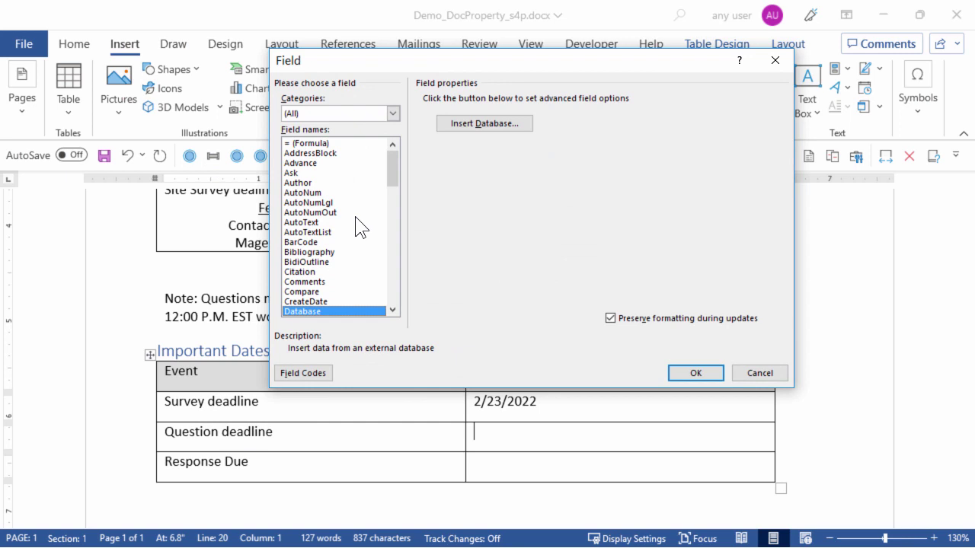
{"action": "scroll", "coordinate": [358, 227], "scroll_direction": "down", "scroll_amount": 2}
{"action": "scroll", "coordinate": [357, 226], "scroll_direction": "down", "scroll_amount": 1}
{"action": "left_click", "coordinate": [312, 242]}
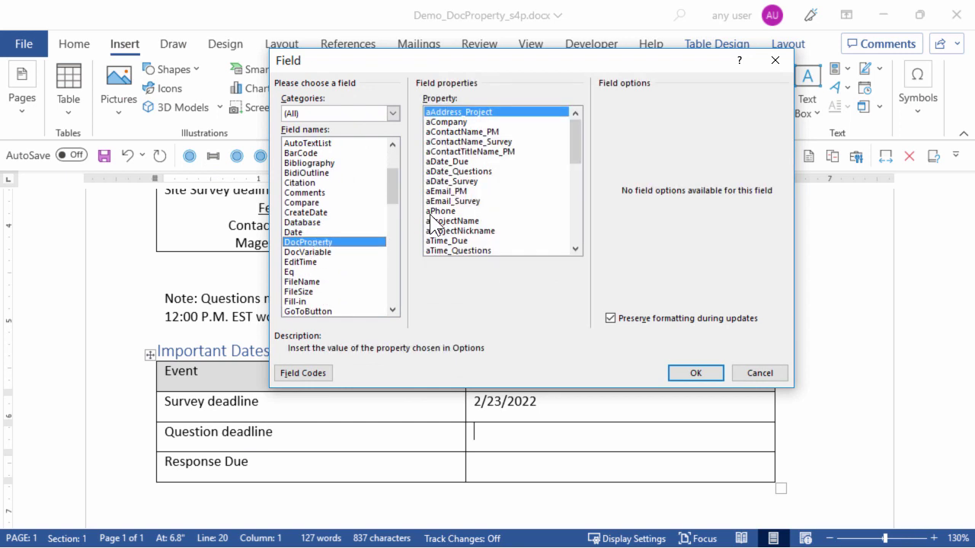
{"action": "left_click", "coordinate": [454, 172]}
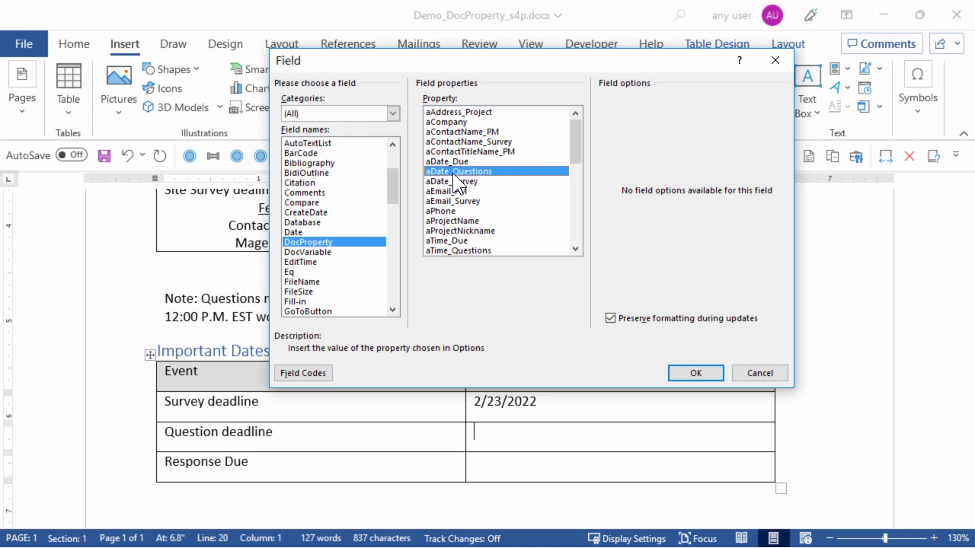
Step: Add the date format switch \@ "dddd, MMM d, yyyy" to the aDate_Questions field code and insert the field
{"action": "left_click", "coordinate": [302, 373]}
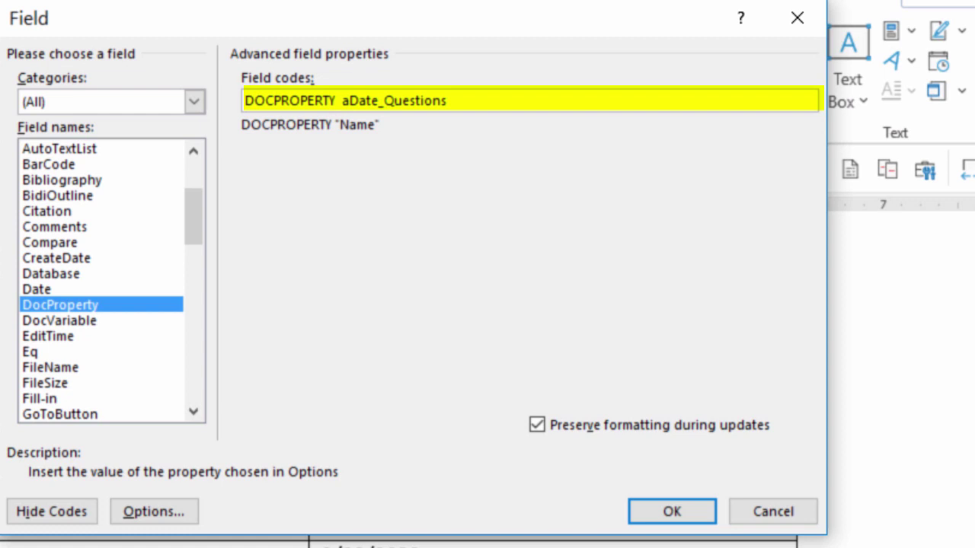
{"action": "type", "text": "\\@ \"d"}
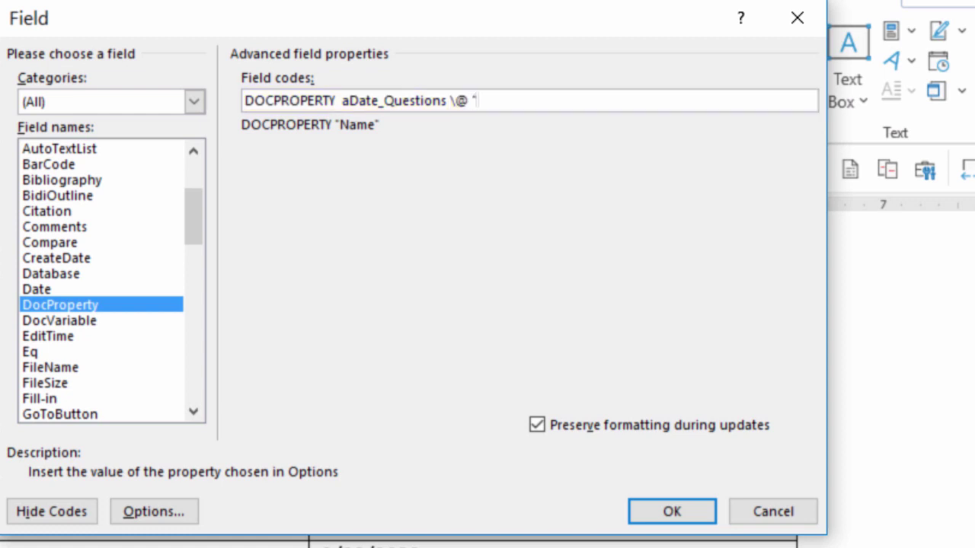
{"action": "type", "text": "ddd, M"}
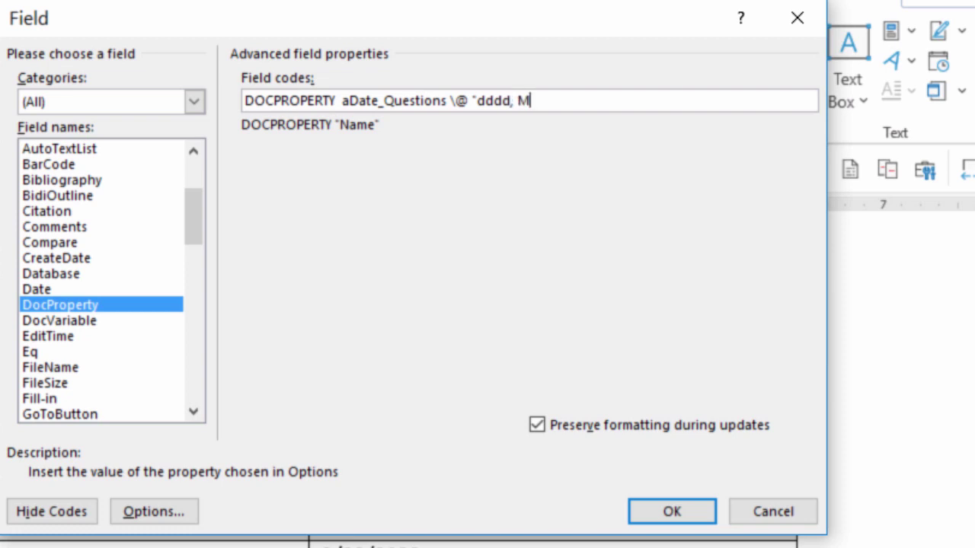
{"action": "type", "text": "MM d, yyyy\""}
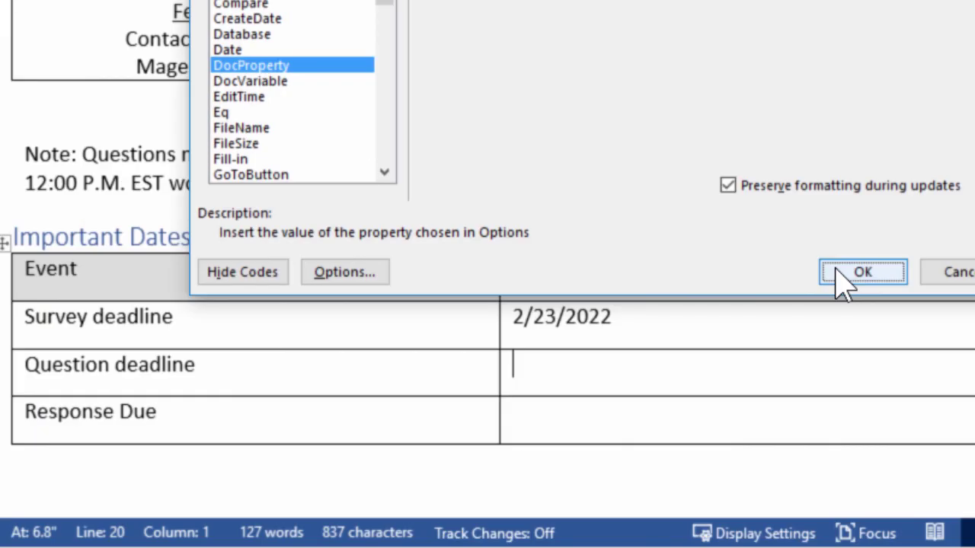
{"action": "left_click", "coordinate": [648, 509]}
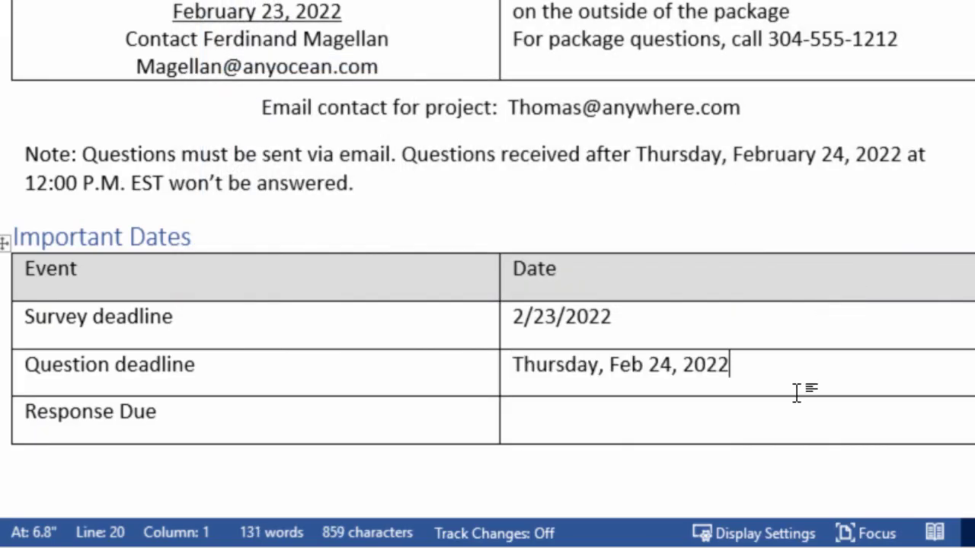
Step: Copy the Question deadline row's Date cell and paste it into the Response Due row's Date cell
{"action": "left_click", "coordinate": [774, 418]}
{"action": "left_click", "coordinate": [503, 364]}
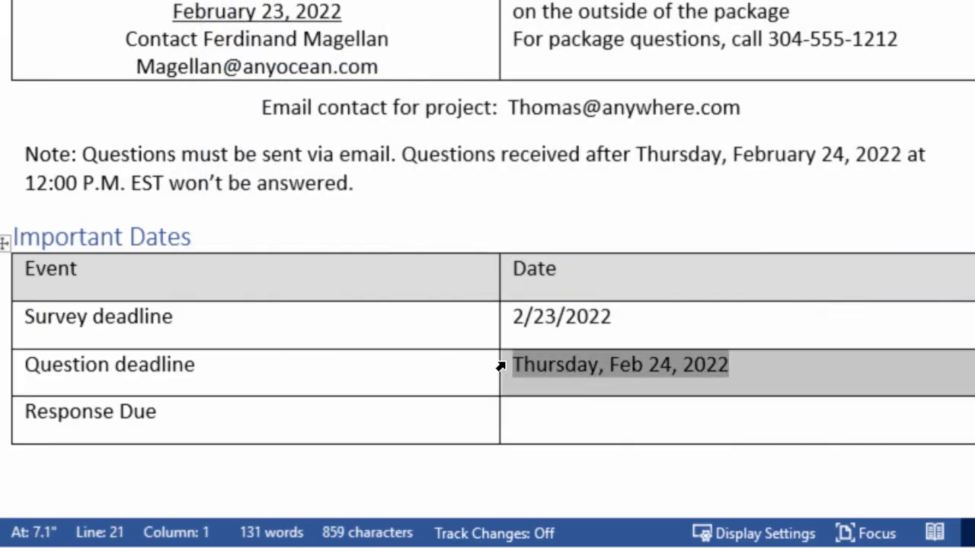
{"action": "key", "text": "ctrl+c"}
{"action": "left_click", "coordinate": [557, 423]}
{"action": "key", "text": "ctrl+v"}
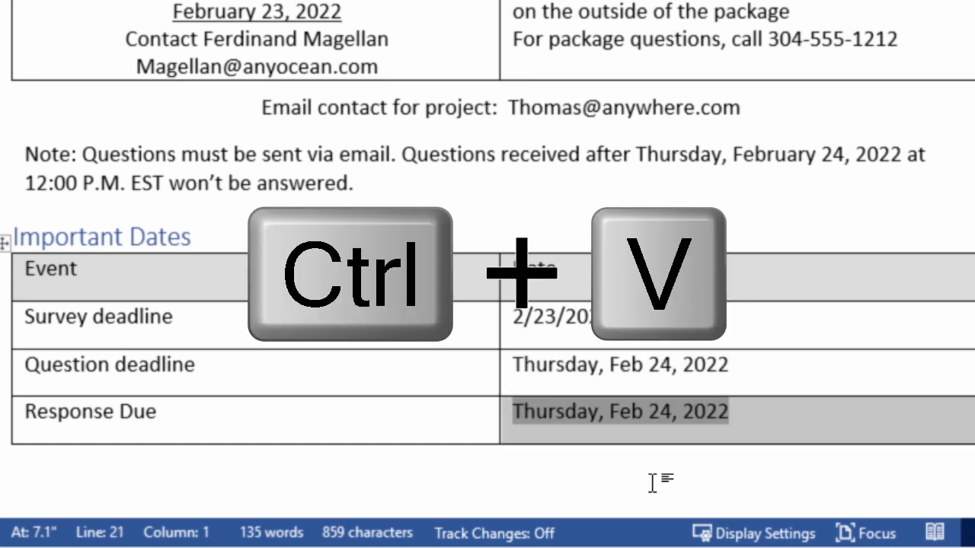
Step: Show the field code in the Response Due row's Date cell and change its property to aDate_Due
{"action": "right_click", "coordinate": [632, 422]}
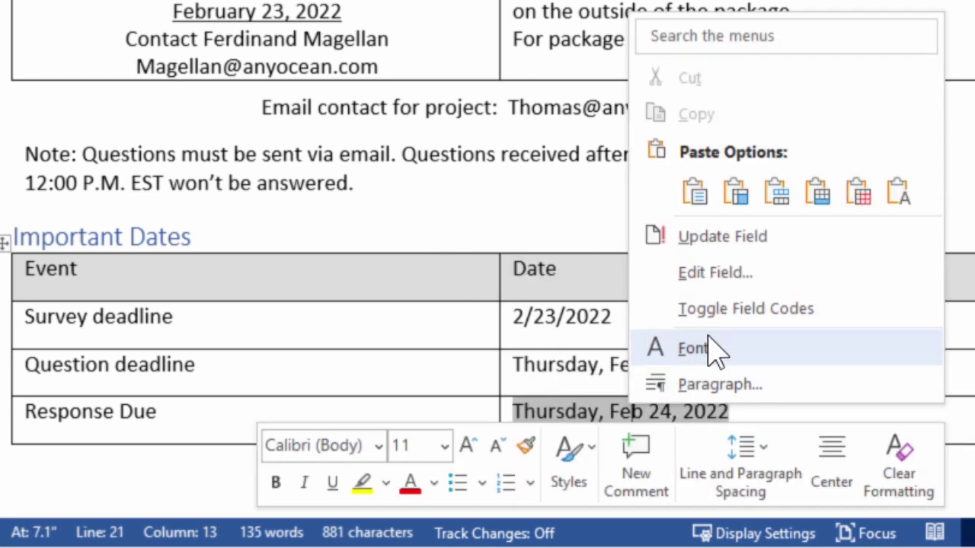
{"action": "left_click", "coordinate": [690, 322]}
{"action": "left_click", "coordinate": [731, 381]}
{"action": "key", "text": "shift+Right"}
{"action": "key", "text": "shift+Right"}
{"action": "key", "text": "shift+Right"}
{"action": "key", "text": "shift+Right"}
{"action": "key", "text": "shift+Right"}
{"action": "key", "text": "shift+Right"}
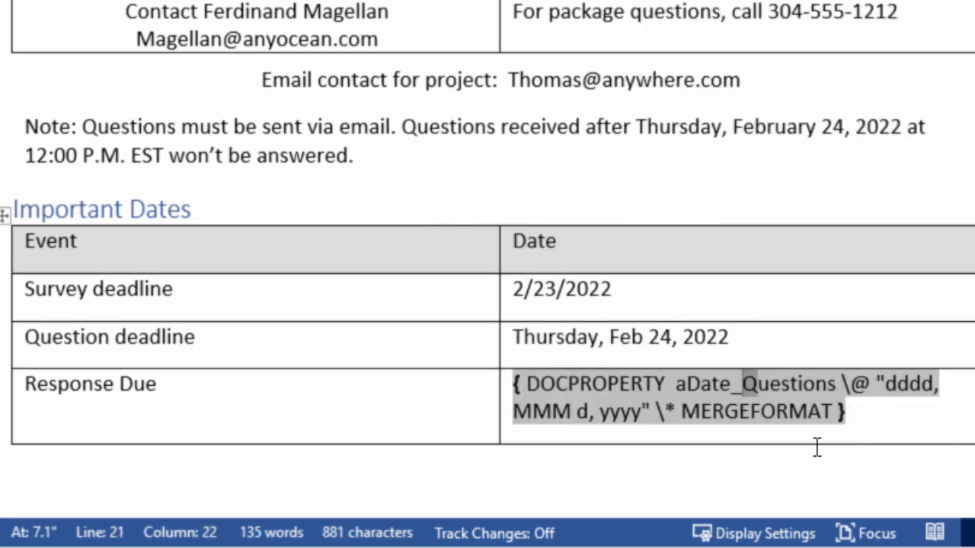
{"action": "key", "text": "shift+Right"}
{"action": "key", "text": "shift+Right"}
{"action": "key", "text": "shift+Right"}
{"action": "type", "text": "Due"}
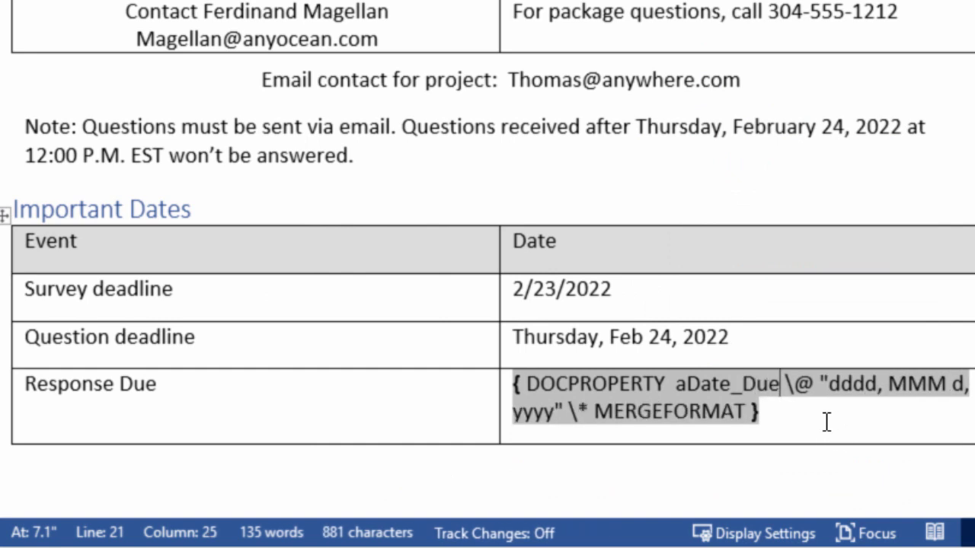
{"action": "left_click", "coordinate": [826, 422]}
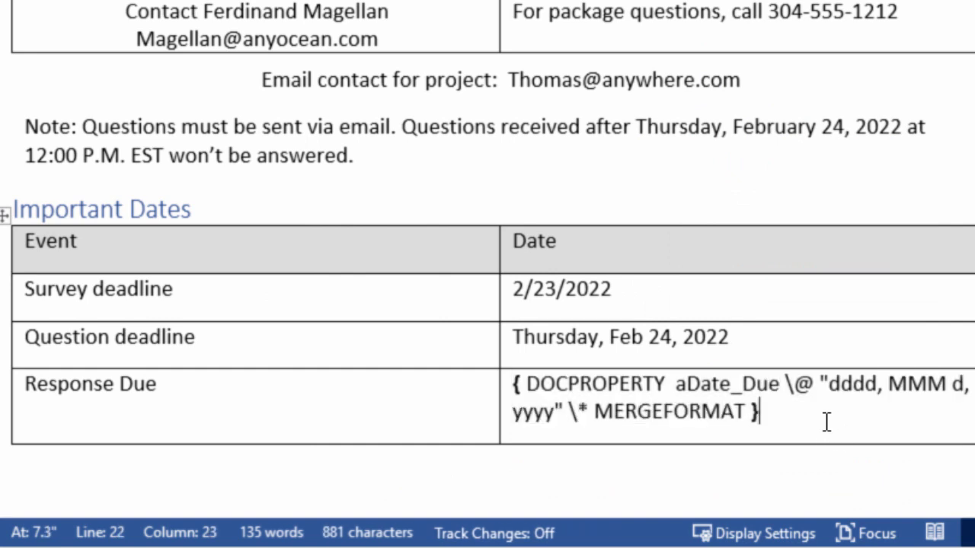
Step: Update the Response Due field from its edited code
{"action": "right_click", "coordinate": [623, 412]}
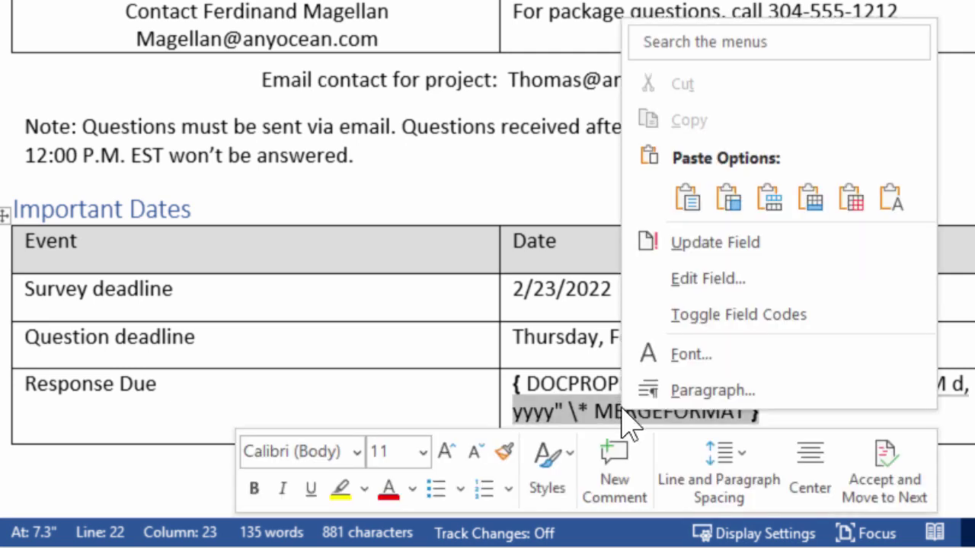
{"action": "left_click", "coordinate": [724, 240]}
{"action": "key", "text": "End"}
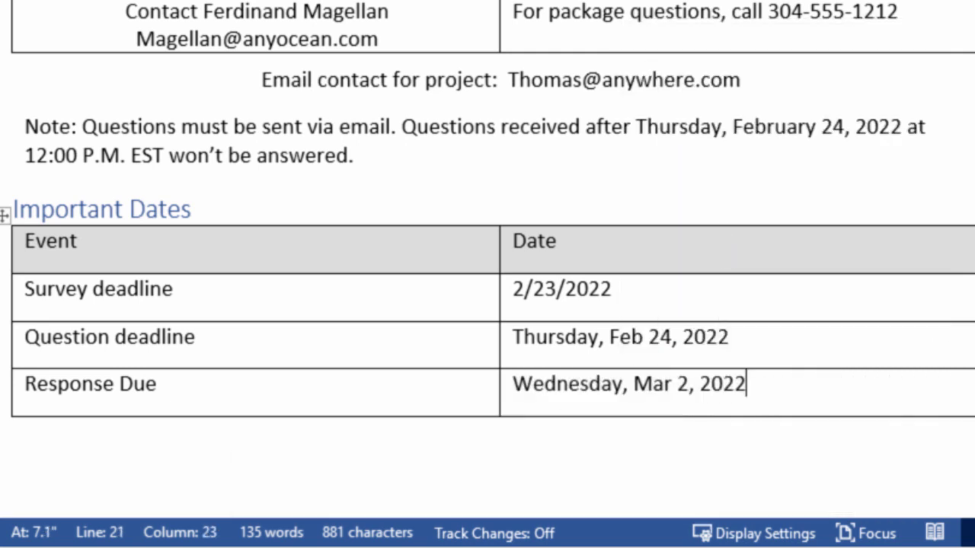
Step: Change the month format in the Response Due field code to MMMM and update the field
{"action": "right_click", "coordinate": [623, 388]}
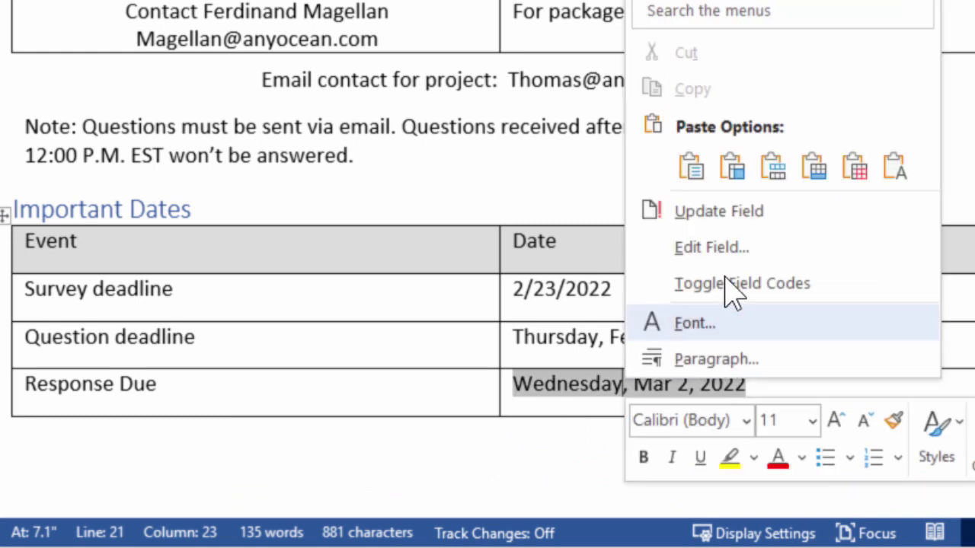
{"action": "key", "text": "Escape"}
{"action": "key", "text": "shift+F9"}
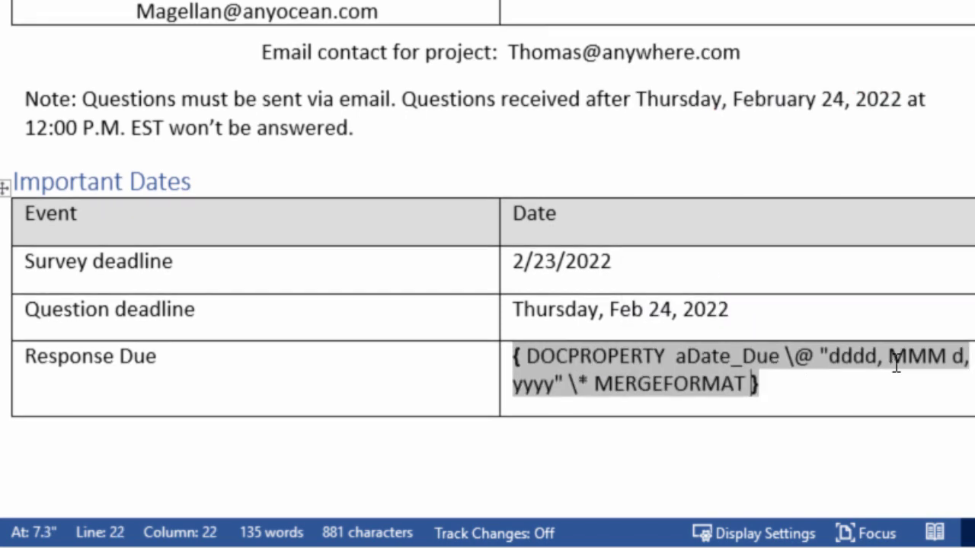
{"action": "type", "text": "M"}
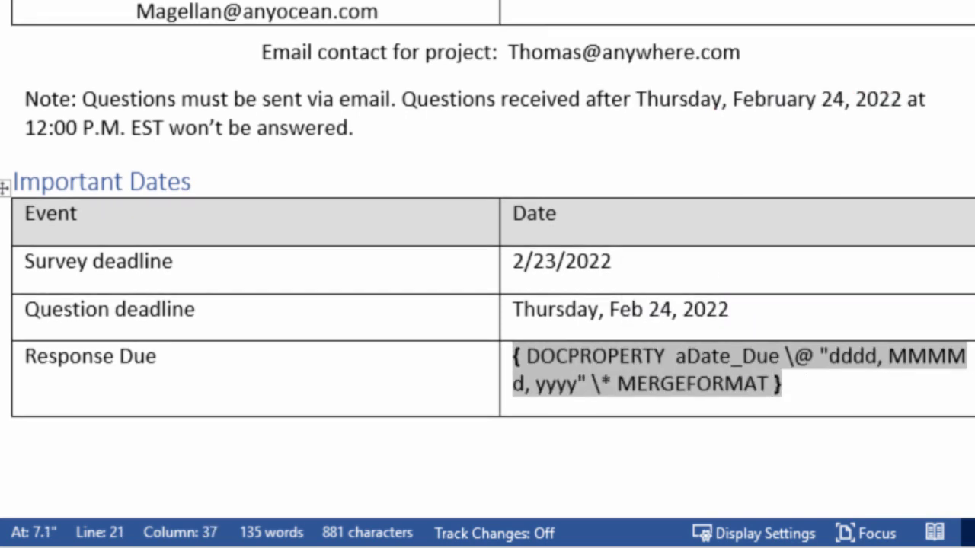
{"action": "right_click", "coordinate": [908, 357]}
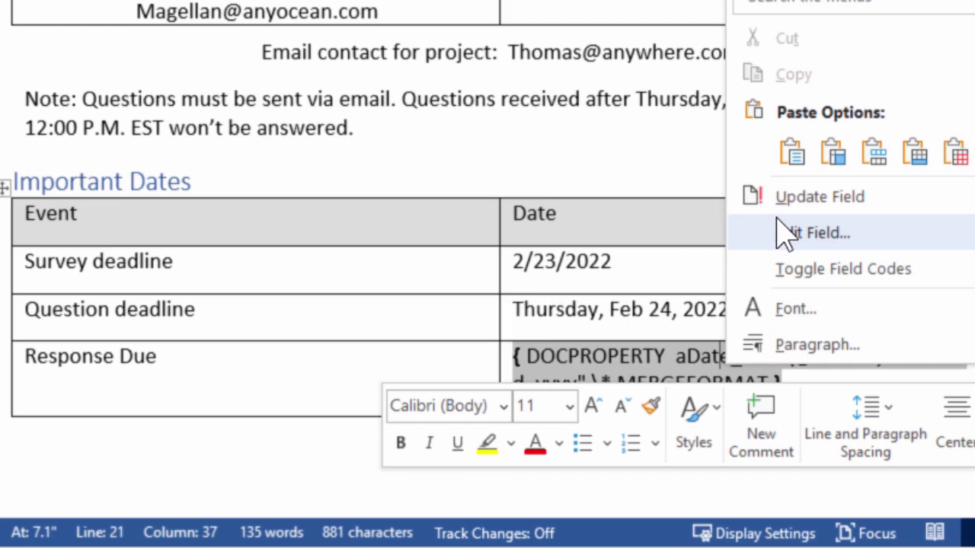
{"action": "left_click", "coordinate": [799, 199]}
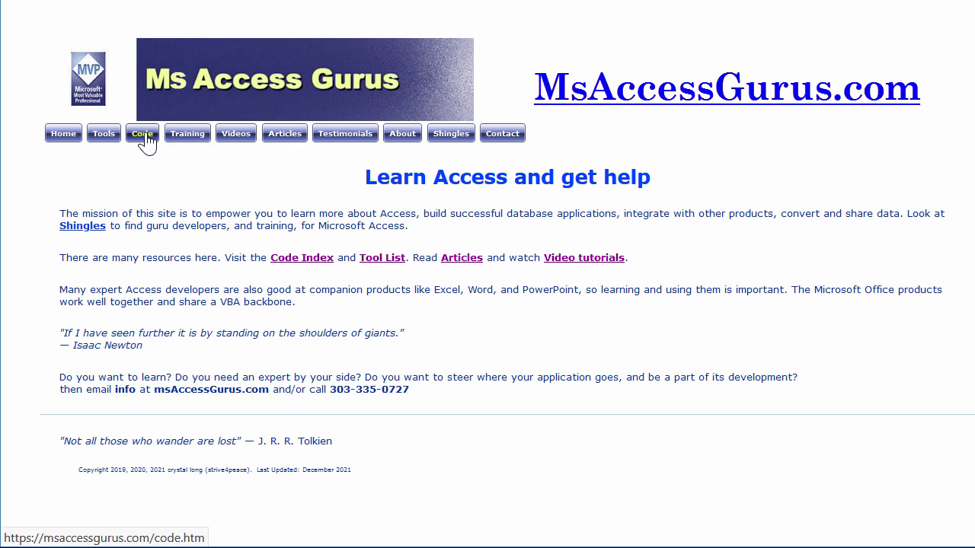
Step: On the MsAccessGurus website, open the List Built-in and Custom Word Document Properties page from the code index and go to its Download section
{"action": "left_click", "coordinate": [142, 134]}
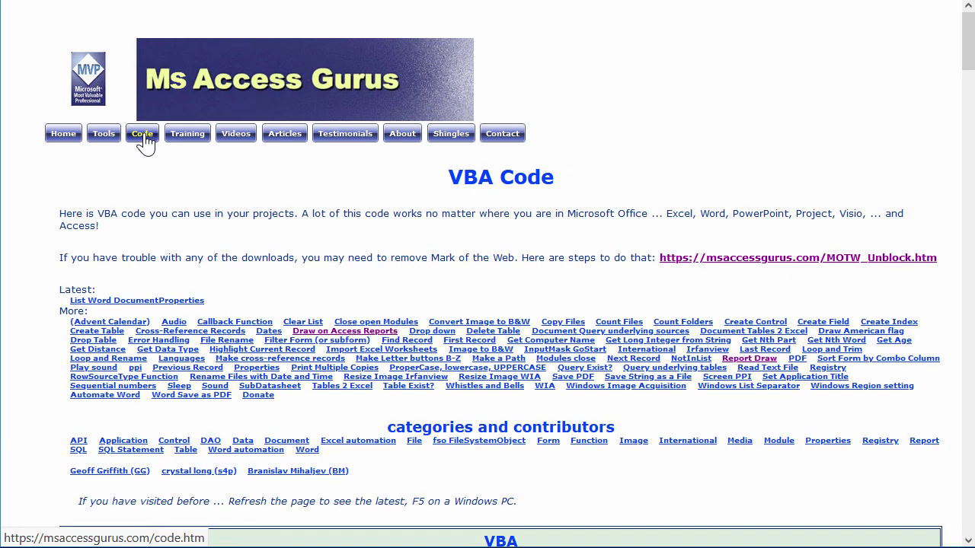
{"action": "left_click", "coordinate": [138, 300]}
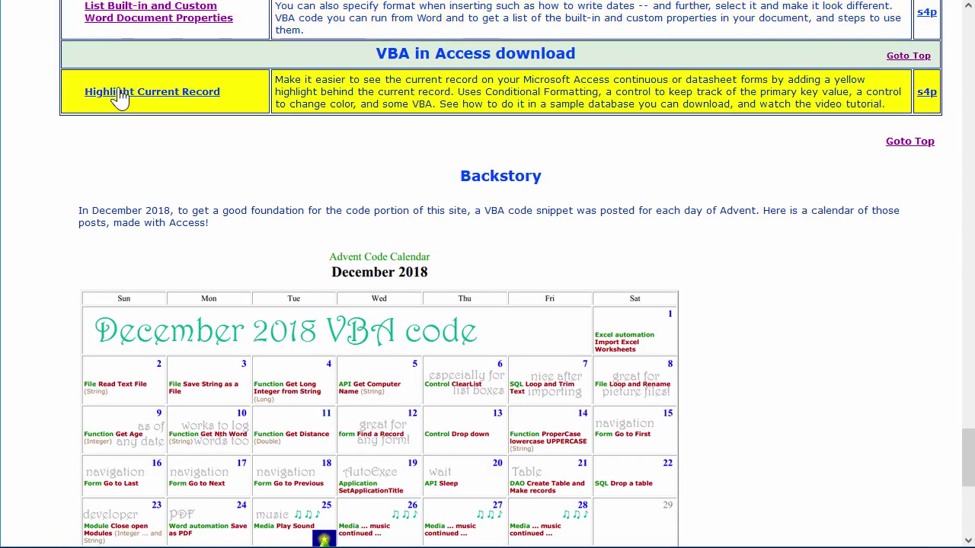
{"action": "left_click", "coordinate": [115, 17]}
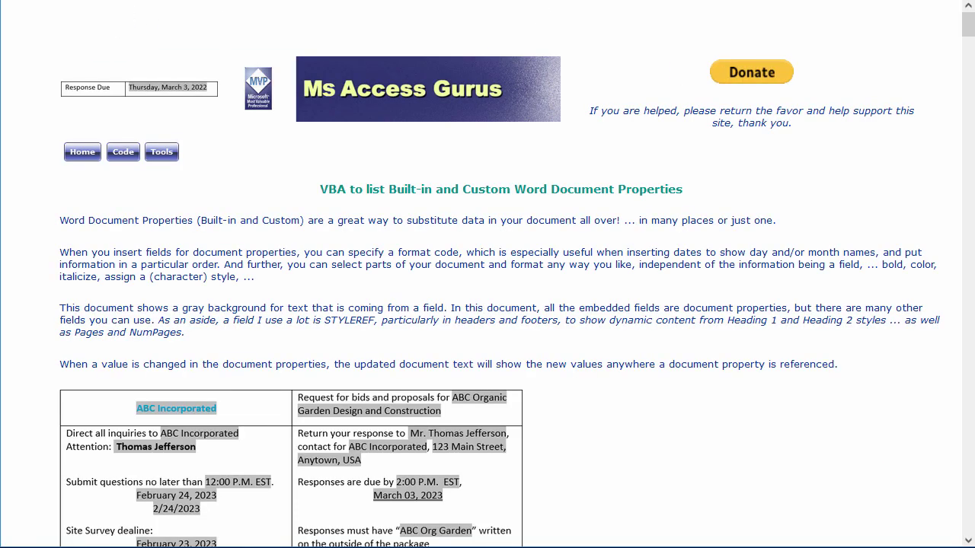
{"action": "left_click", "coordinate": [971, 490]}
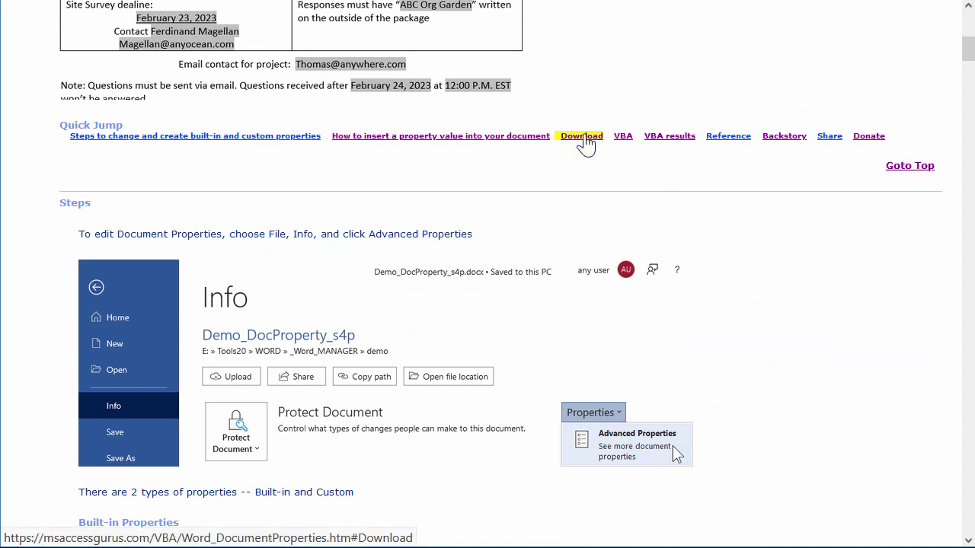
{"action": "left_click", "coordinate": [583, 142]}
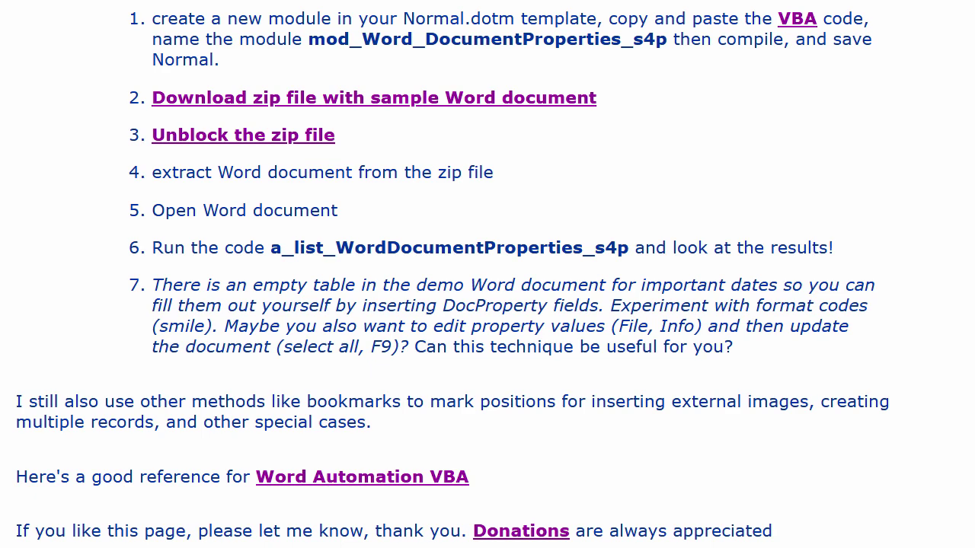
Step: Read the page from its beginning through the instructions for editing built-in and custom properties and inserting property values
{"action": "key", "text": "Home"}
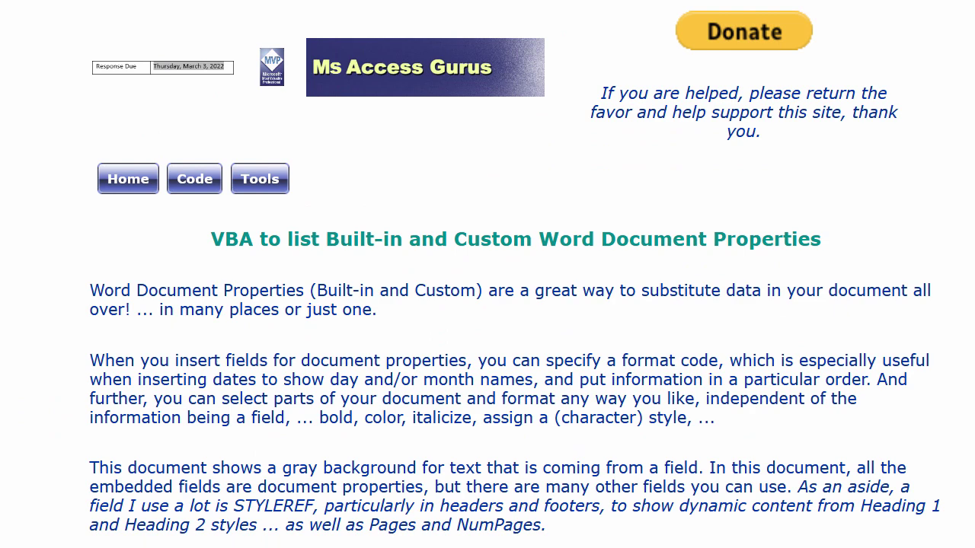
{"action": "key", "text": "Page_Down"}
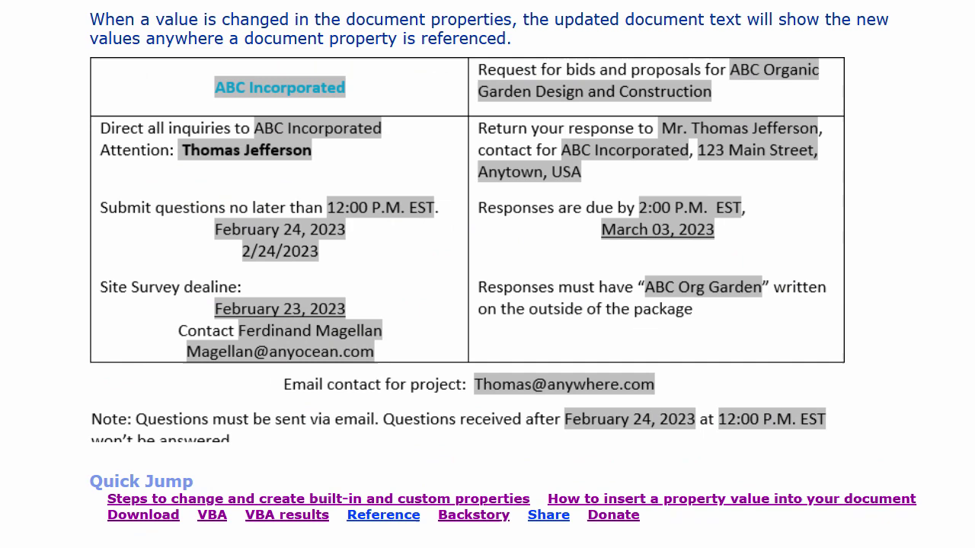
{"action": "key", "text": "Page_Down"}
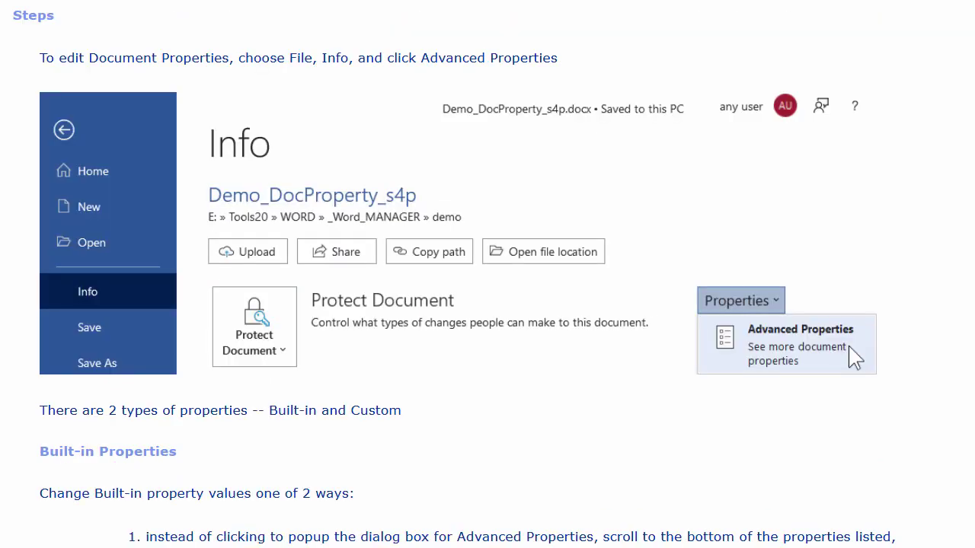
{"action": "key", "text": "Page_Down"}
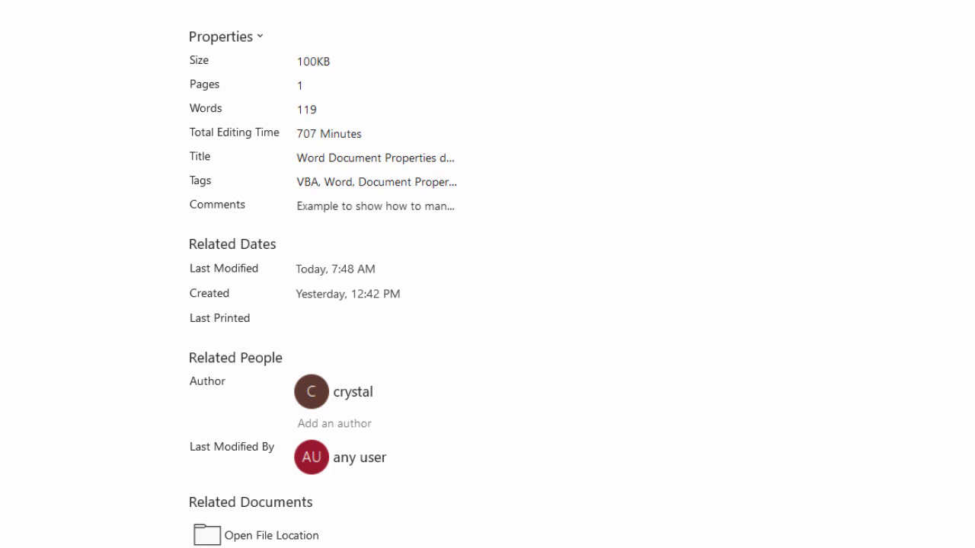
{"action": "key", "text": "Page_Down"}
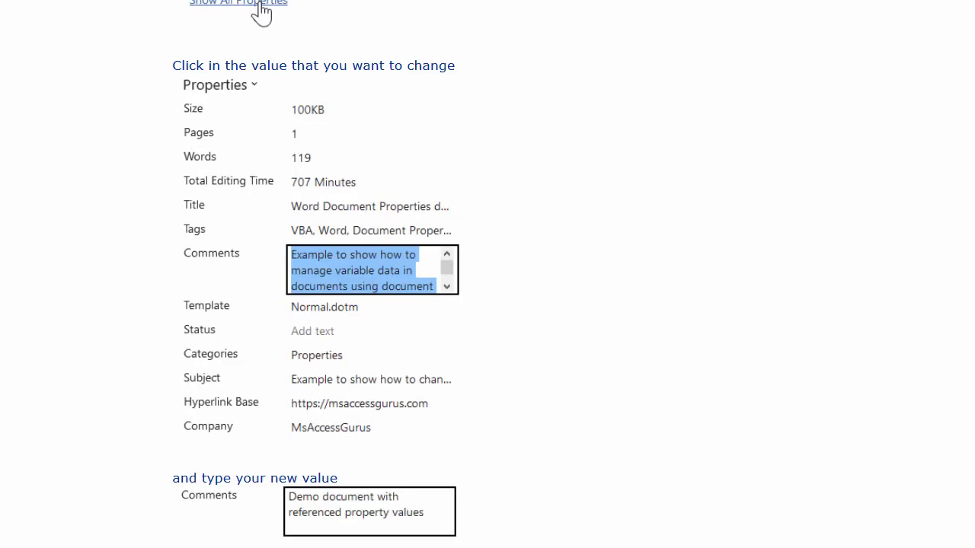
{"action": "key", "text": "Page_Down"}
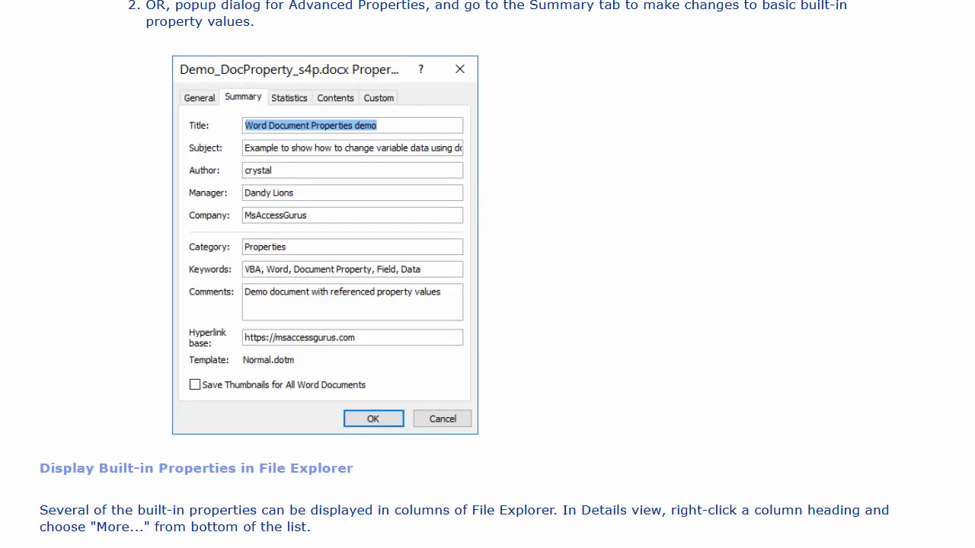
{"action": "key", "text": "Page_Down"}
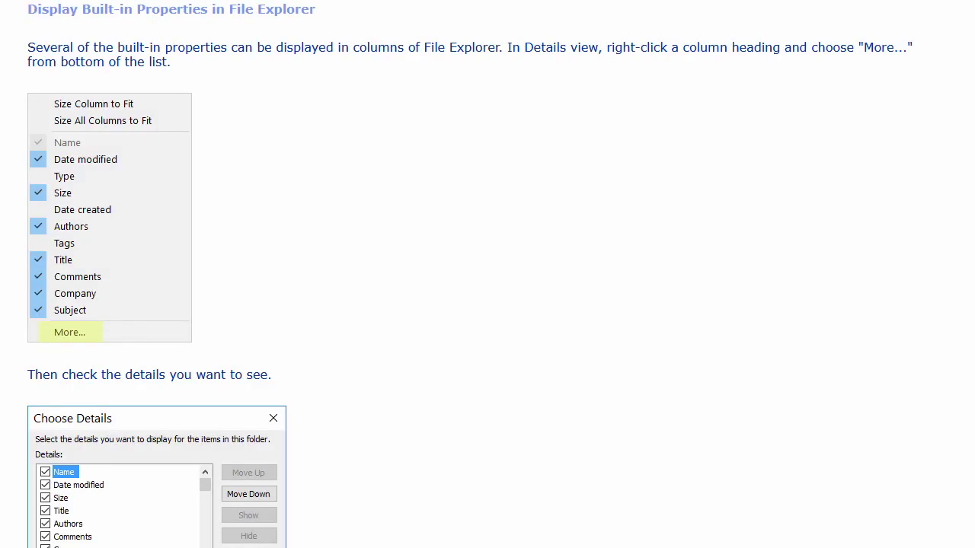
{"action": "key", "text": "Page_Down"}
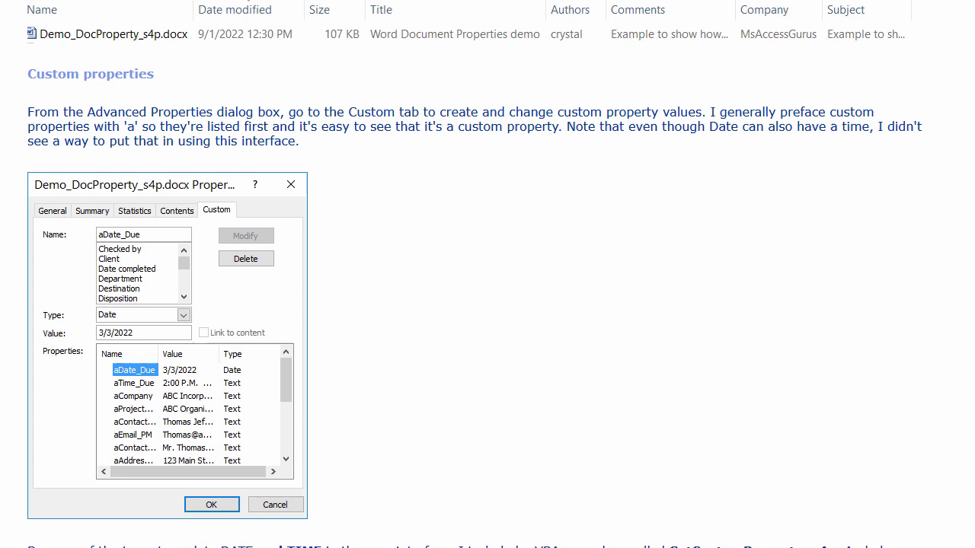
{"action": "key", "text": "Page_Down"}
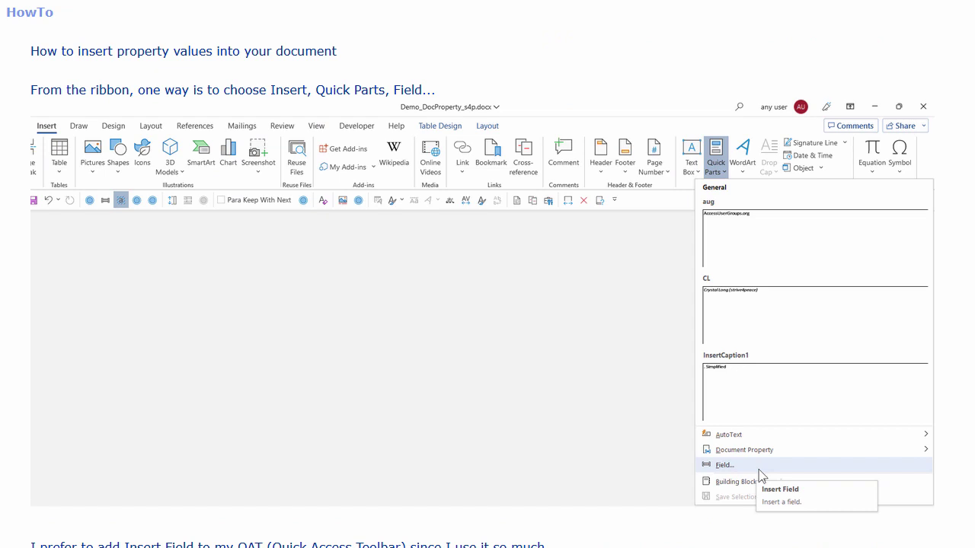
{"action": "key", "text": "Page_Down"}
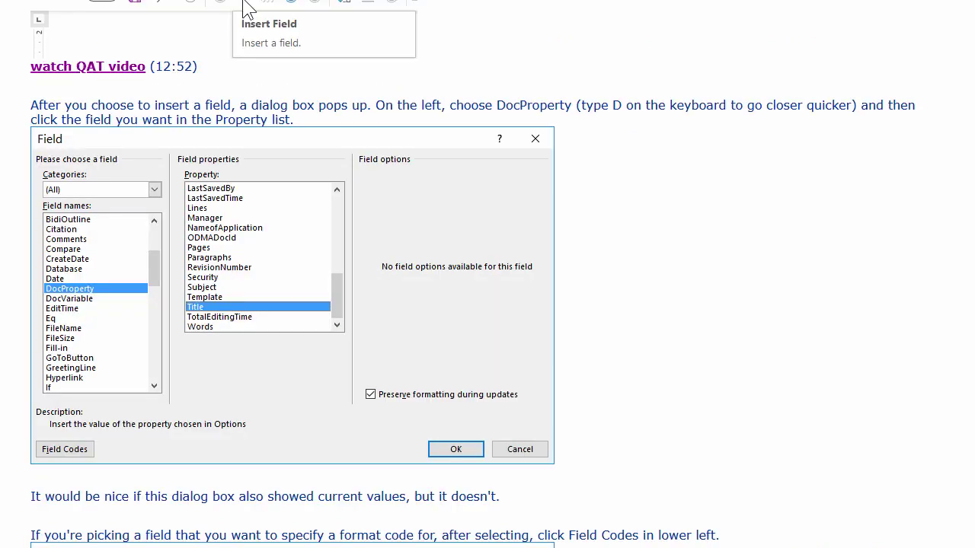
Step: Examine the VBA listing of the mod_Word_DocumentProperties_s4p module with the page enlarged
{"action": "scroll", "coordinate": [247, 9], "scroll_direction": "down", "scroll_amount": 6}
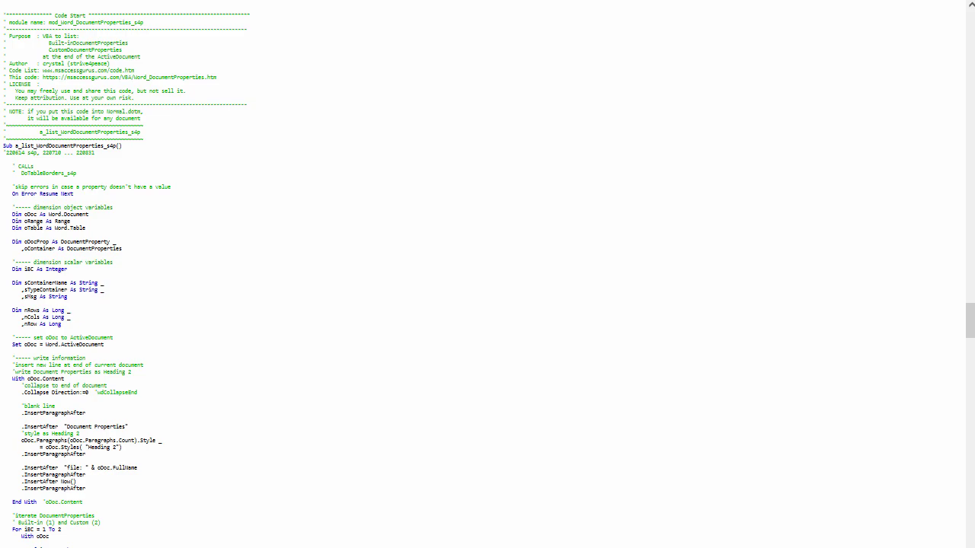
{"action": "key", "text": "ctrl+plus"}
{"action": "key", "text": "ctrl+plus"}
{"action": "key", "text": "ctrl+plus"}
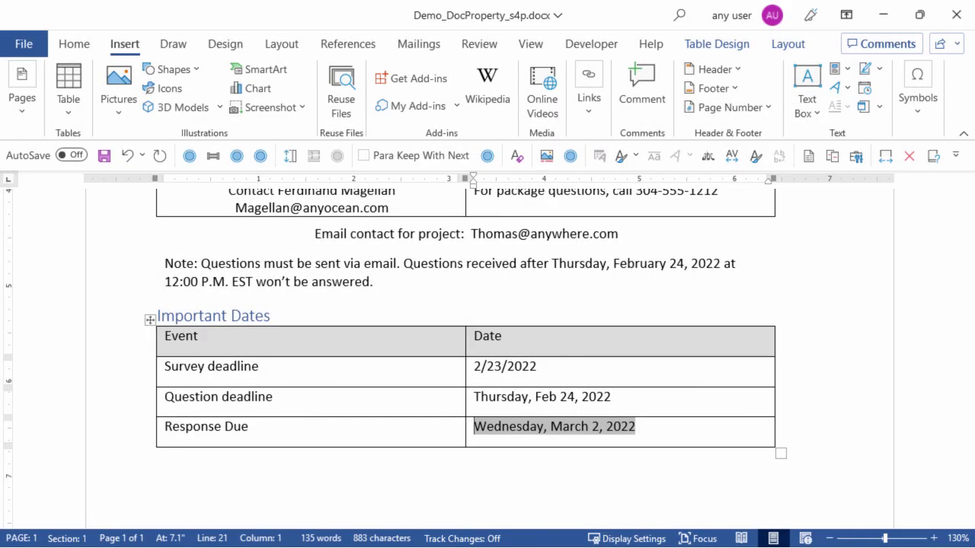
Step: Run the a_list_WordDocumentProperties_s4p macro in the bid request document and dismiss its completion message
{"action": "left_click", "coordinate": [555, 426]}
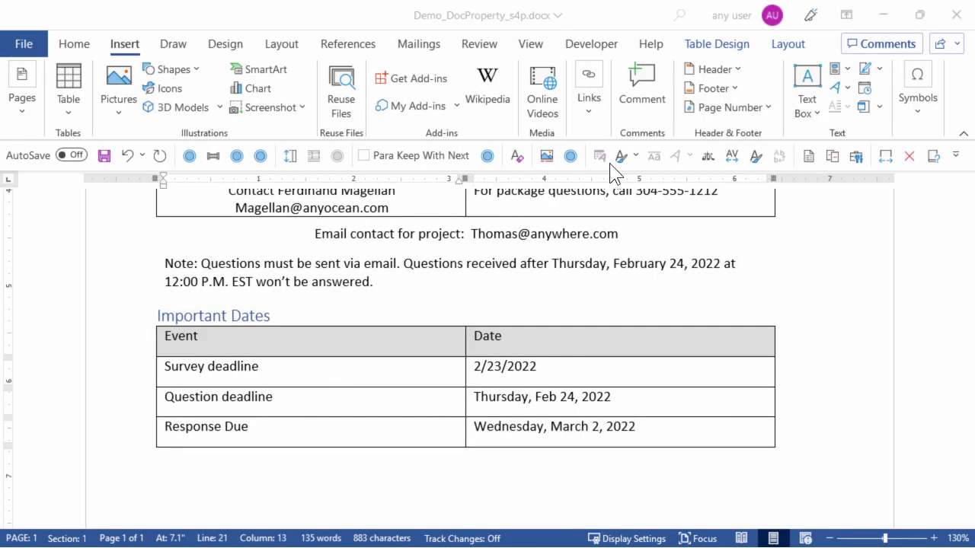
{"action": "left_click", "coordinate": [571, 51]}
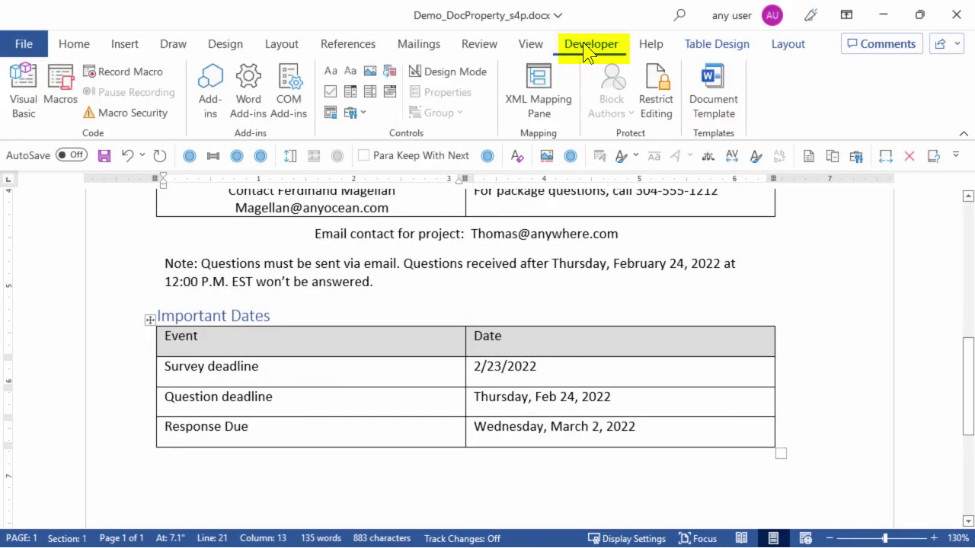
{"action": "left_click", "coordinate": [58, 85]}
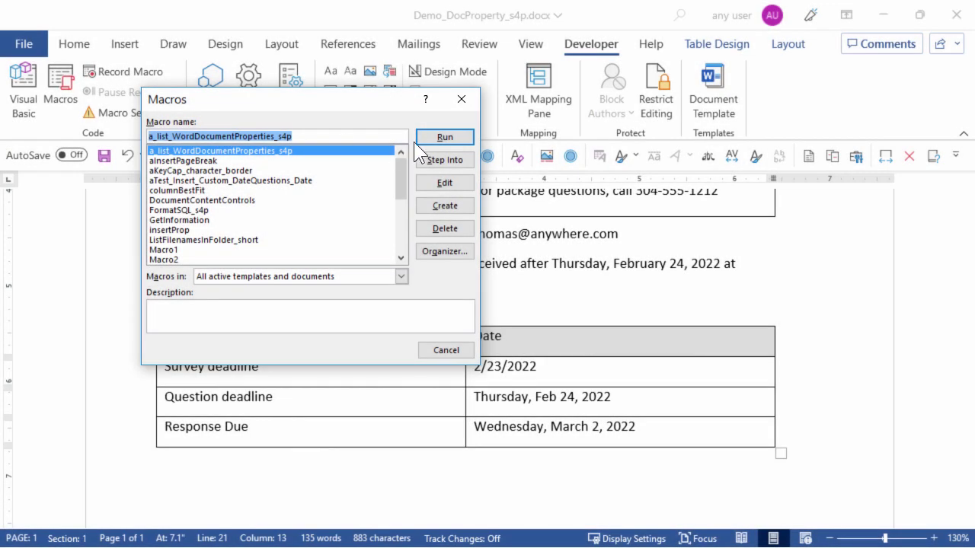
{"action": "left_click", "coordinate": [460, 137]}
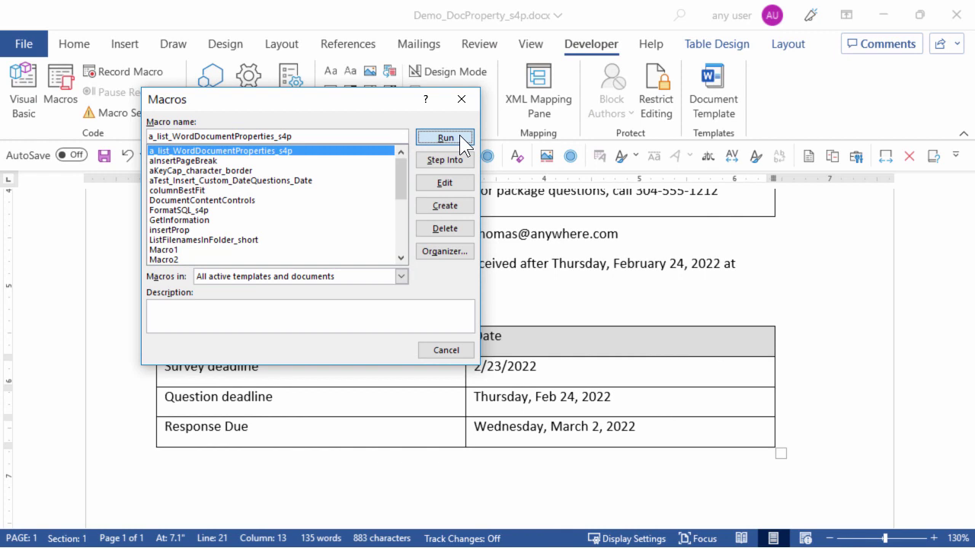
{"action": "left_click", "coordinate": [460, 135]}
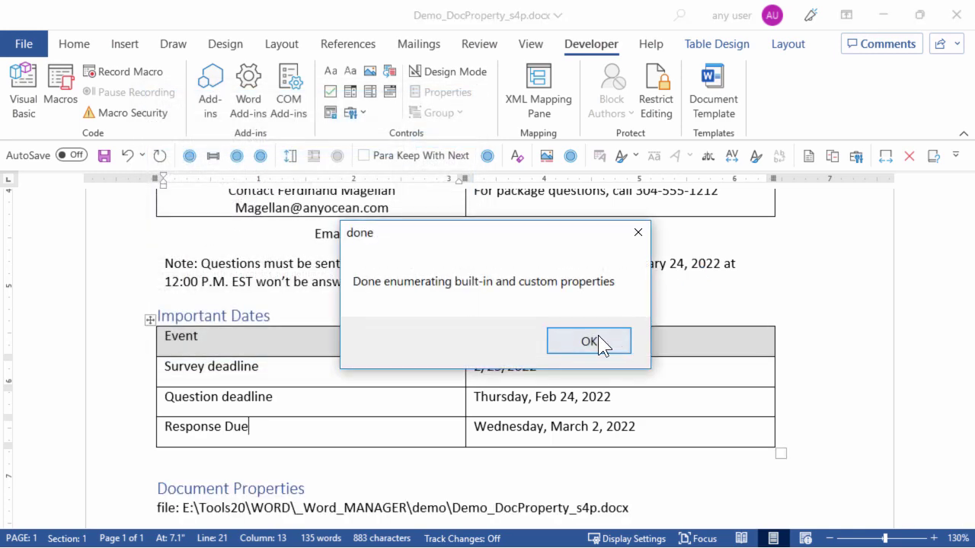
{"action": "left_click", "coordinate": [598, 337]}
Step: Examine the generated Document Properties report, including the tables of built-in and custom document properties
{"action": "scroll", "coordinate": [602, 304], "scroll_direction": "down", "scroll_amount": 5}
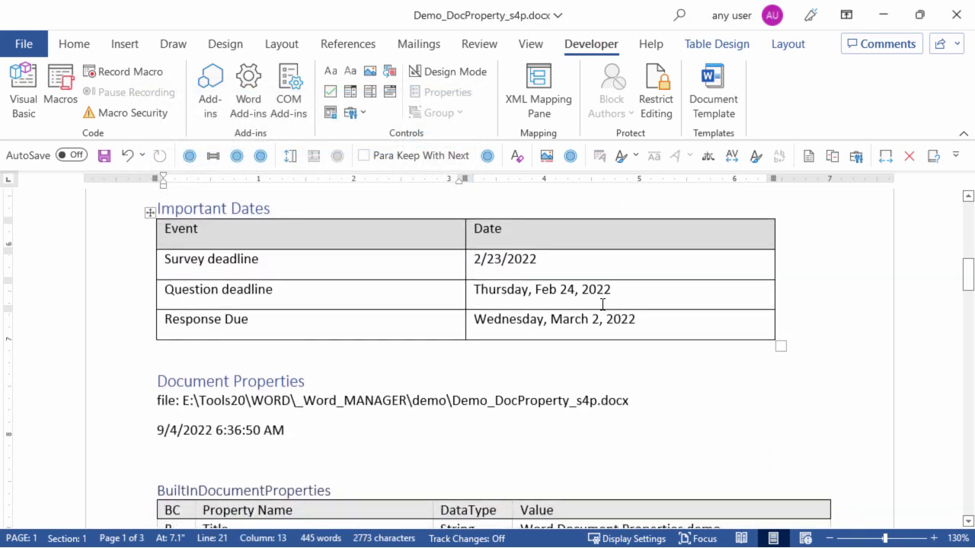
{"action": "scroll", "coordinate": [602, 305], "scroll_direction": "down", "scroll_amount": 6}
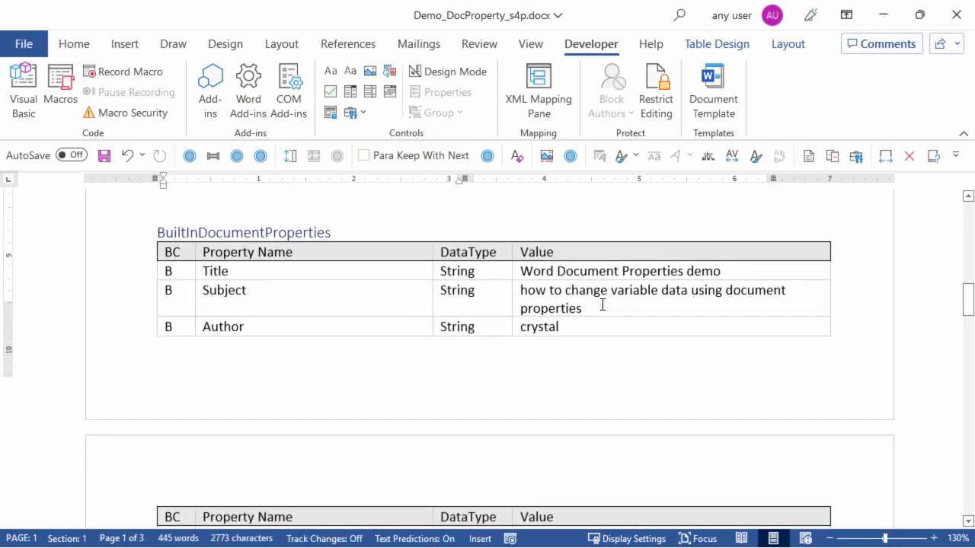
{"action": "scroll", "coordinate": [609, 306], "scroll_direction": "down", "scroll_amount": 8}
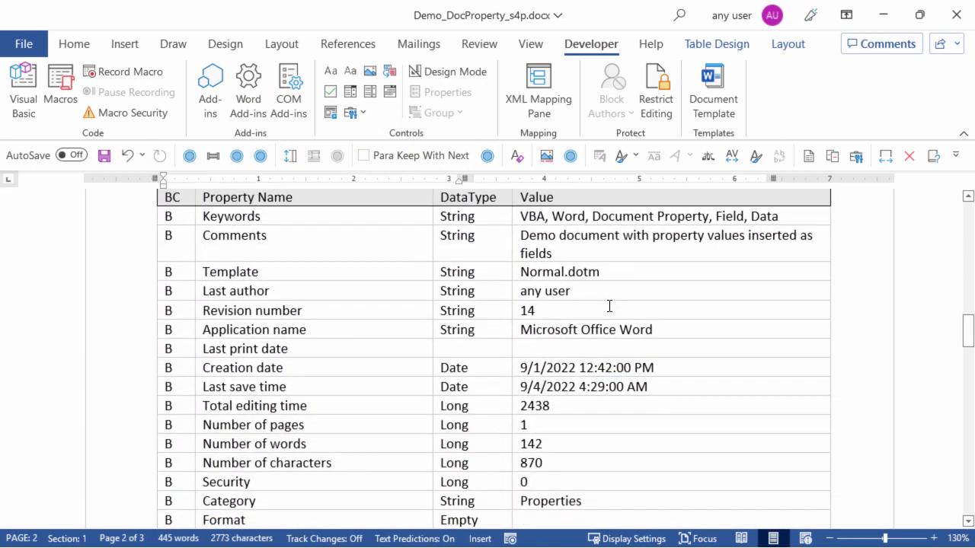
{"action": "scroll", "coordinate": [621, 314], "scroll_direction": "down", "scroll_amount": 7}
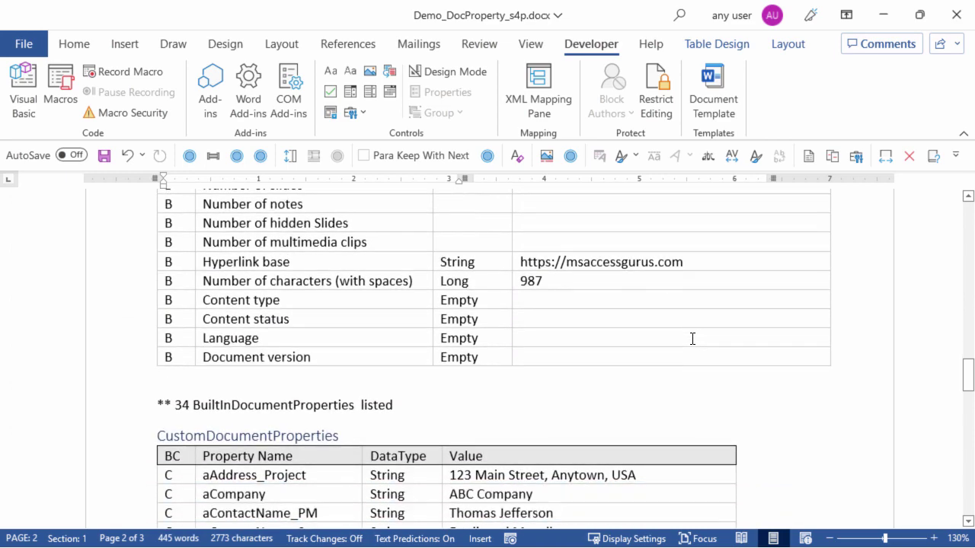
{"action": "scroll", "coordinate": [694, 338], "scroll_direction": "down", "scroll_amount": 5}
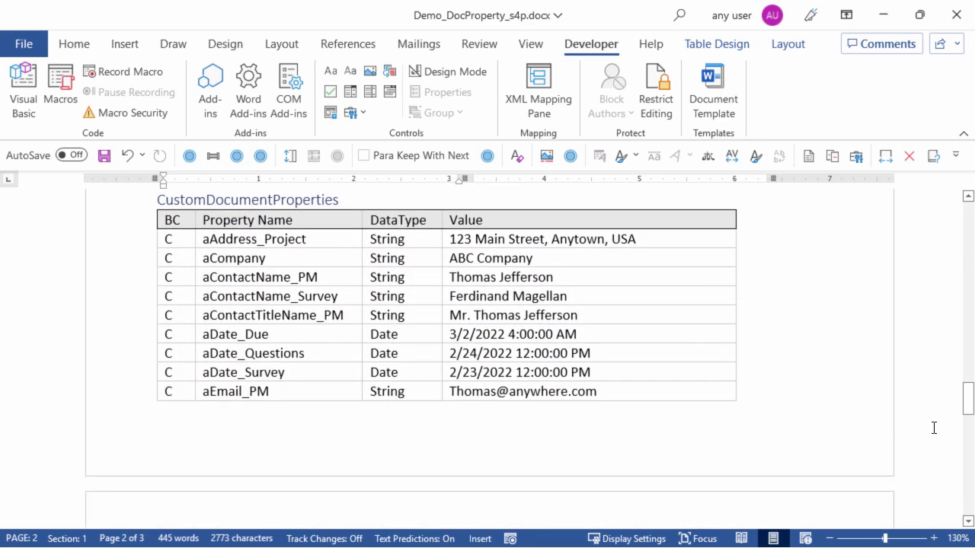
{"action": "scroll", "coordinate": [868, 411], "scroll_direction": "down", "scroll_amount": 6}
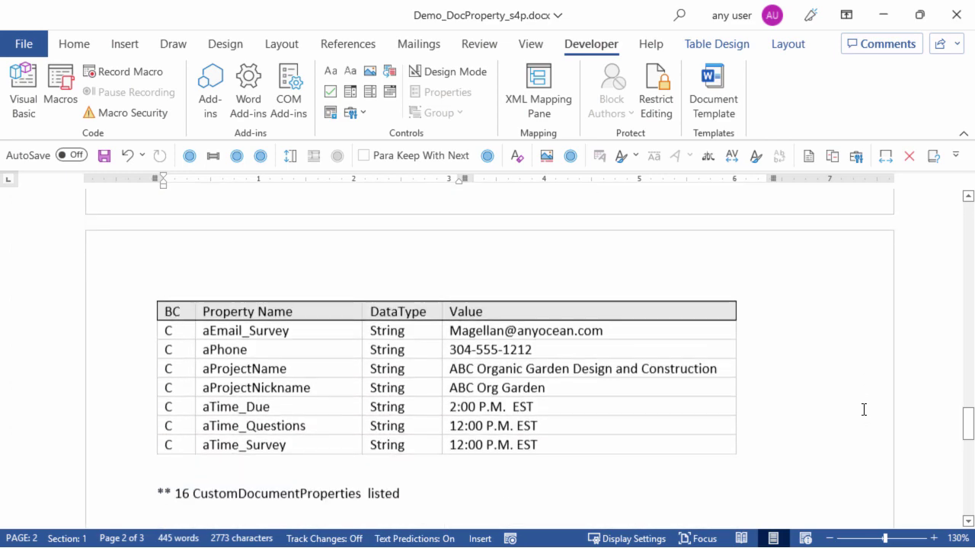
{"action": "scroll", "coordinate": [864, 410], "scroll_direction": "down", "scroll_amount": 1}
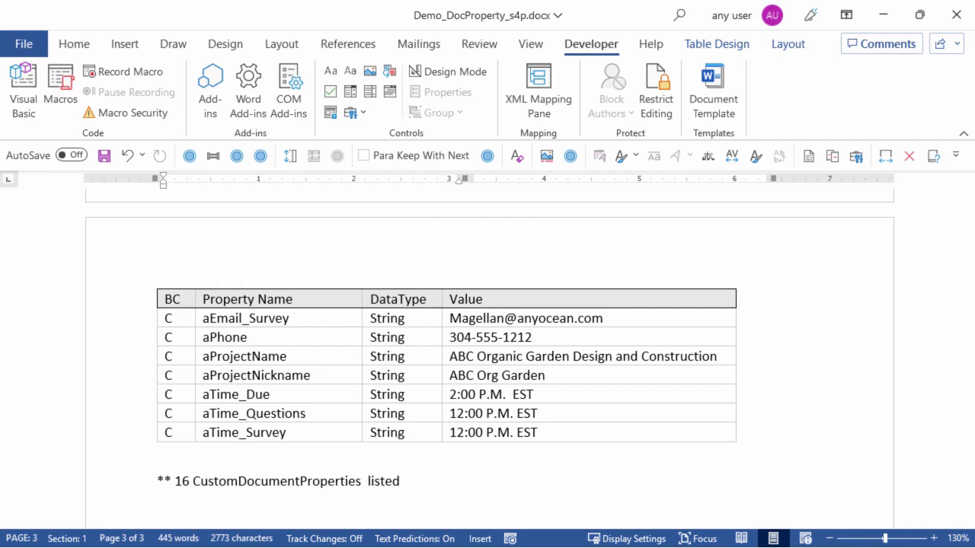
Step: Delete the entire generated Document Properties report below the Important Dates table
{"action": "scroll", "coordinate": [559, 420], "scroll_direction": "down", "scroll_amount": 8}
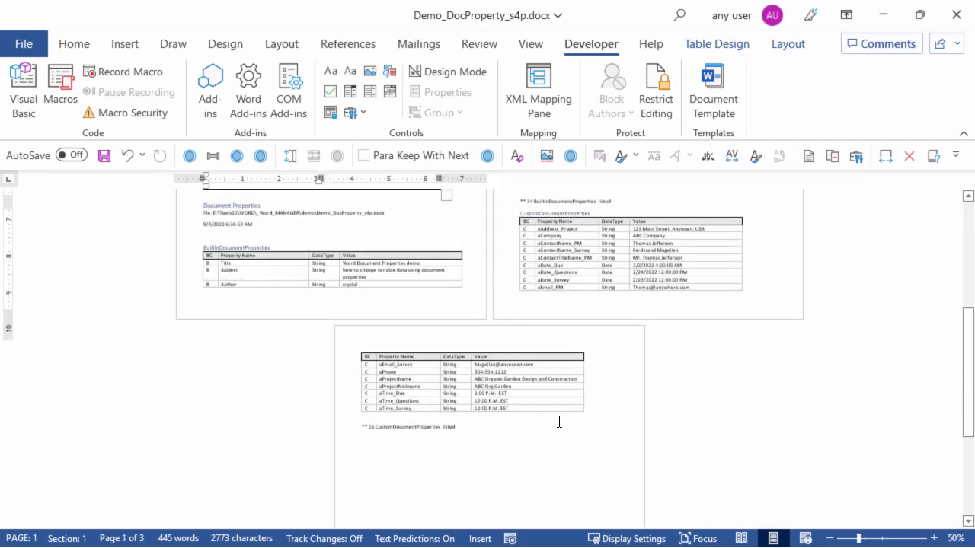
{"action": "left_click", "coordinate": [203, 260]}
{"action": "key", "text": "ctrl+shift+End"}
{"action": "key", "text": "Delete"}
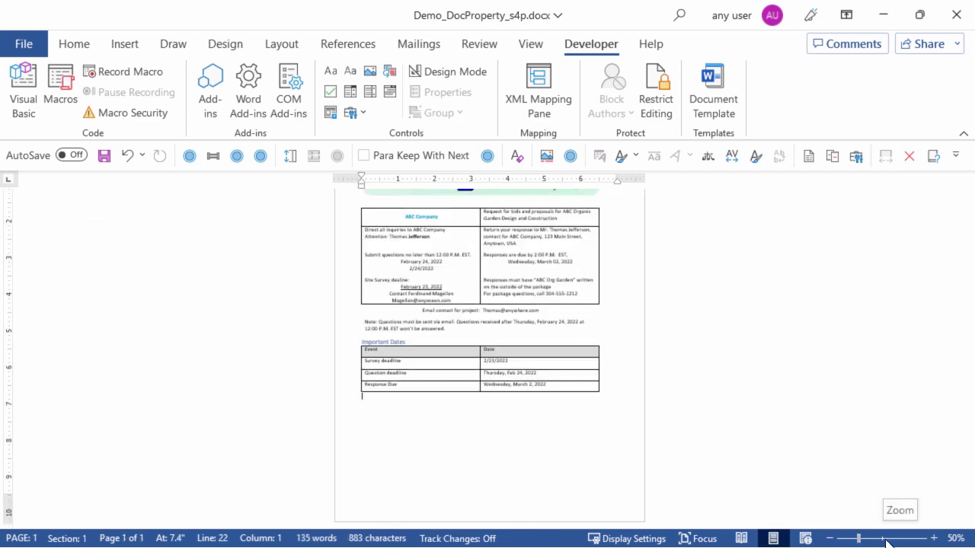
{"action": "left_click_drag", "start_coordinate": [858, 539], "coordinate": [887, 538]}
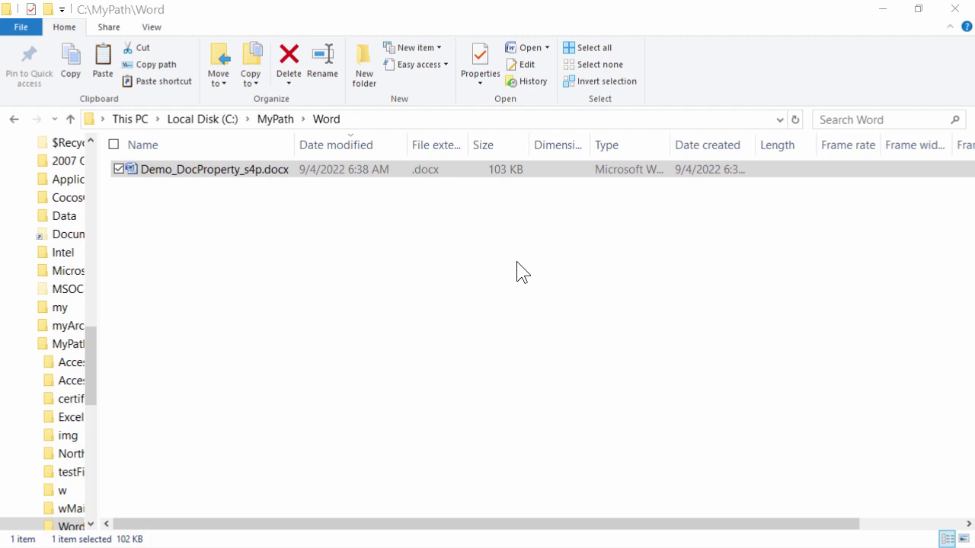
Step: Switch to File Explorer and add the Title, Authors, Comments, Company and Subject columns to the C:\MyPath\Word folder's details view
{"action": "right_click", "coordinate": [262, 152]}
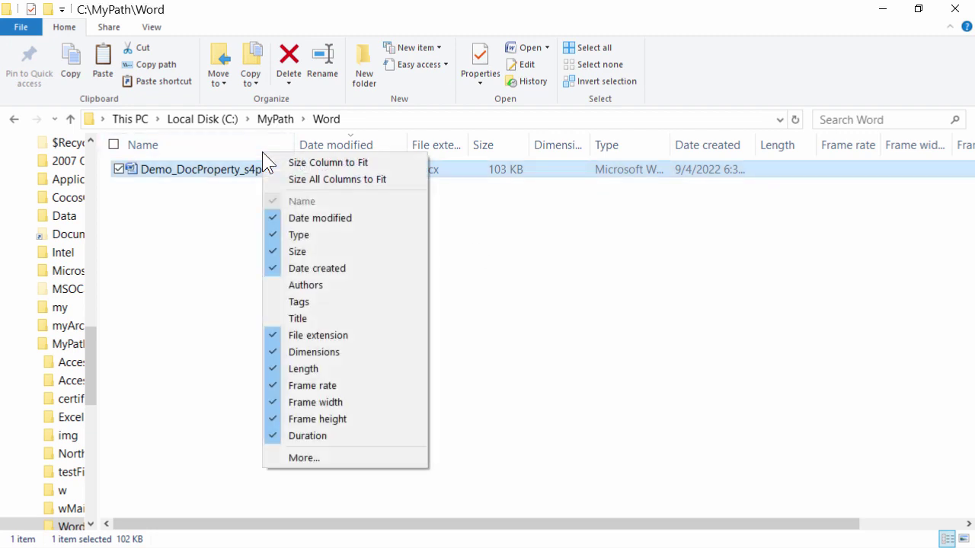
{"action": "left_click", "coordinate": [332, 461]}
{"action": "key", "text": "t"}
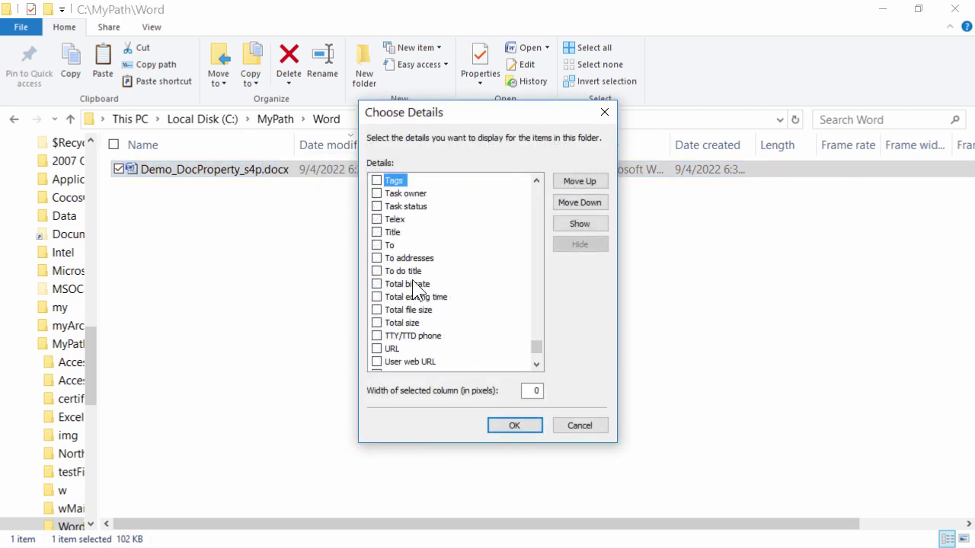
{"action": "key", "text": "a"}
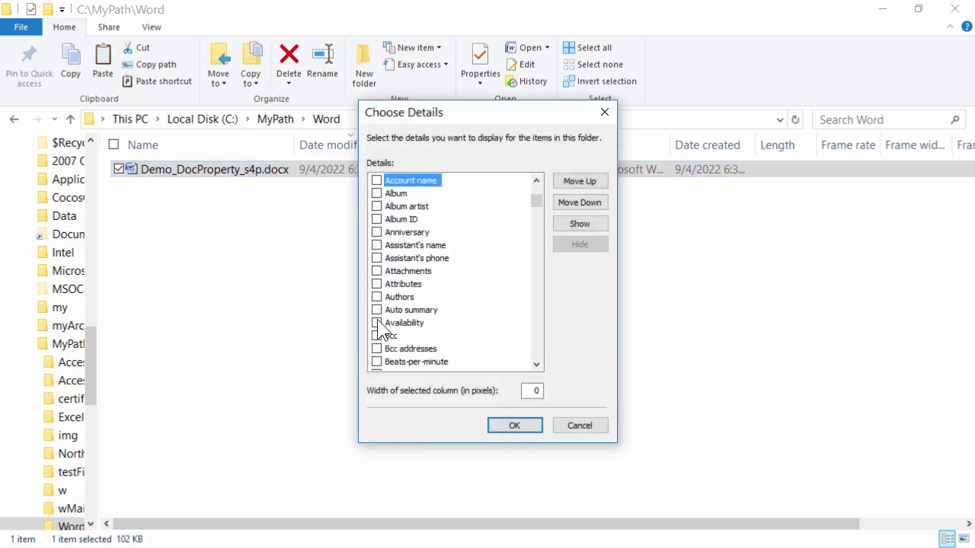
{"action": "scroll", "coordinate": [377, 290], "scroll_direction": "down", "scroll_amount": 12}
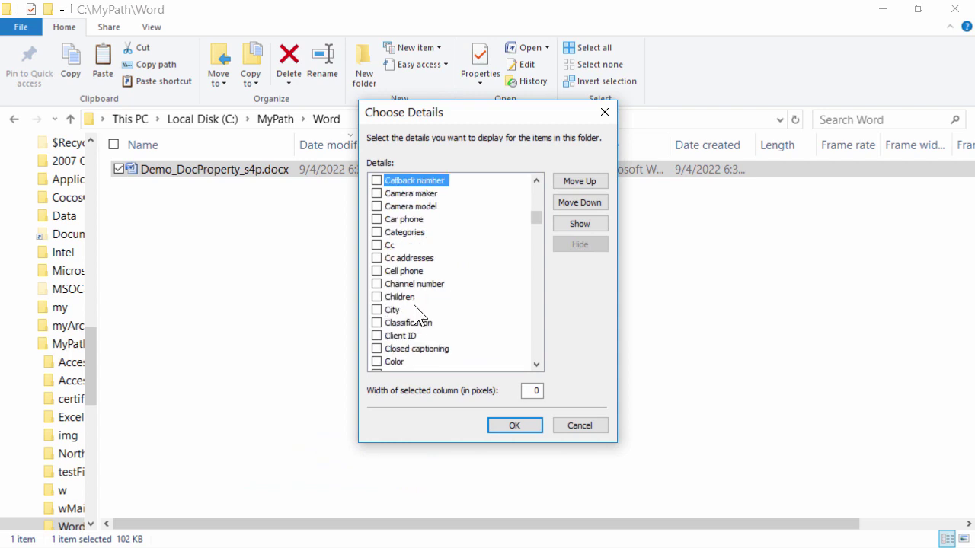
{"action": "left_click", "coordinate": [376, 272]}
{"action": "left_click", "coordinate": [376, 258]}
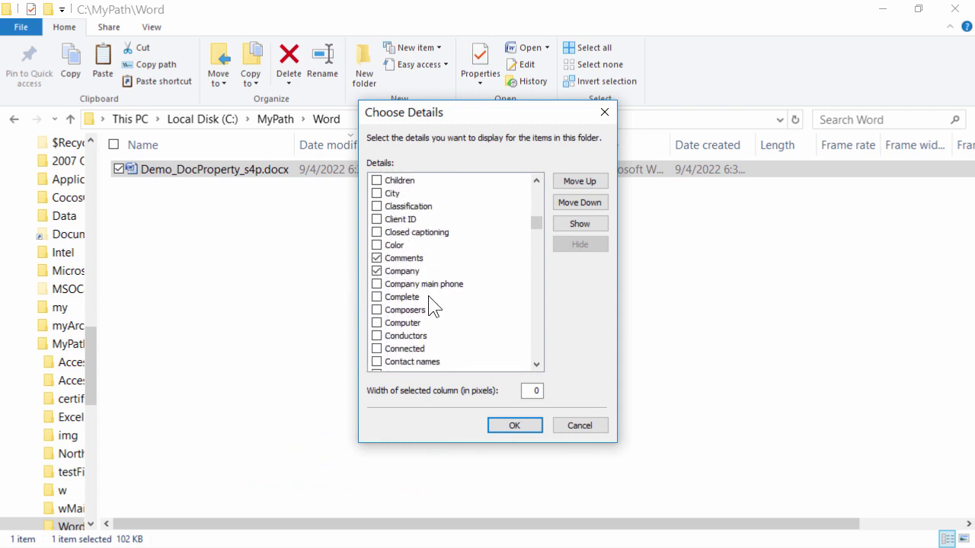
{"action": "left_click", "coordinate": [418, 298]}
{"action": "key", "text": "s"}
{"action": "scroll", "coordinate": [419, 308], "scroll_direction": "down", "scroll_amount": 8}
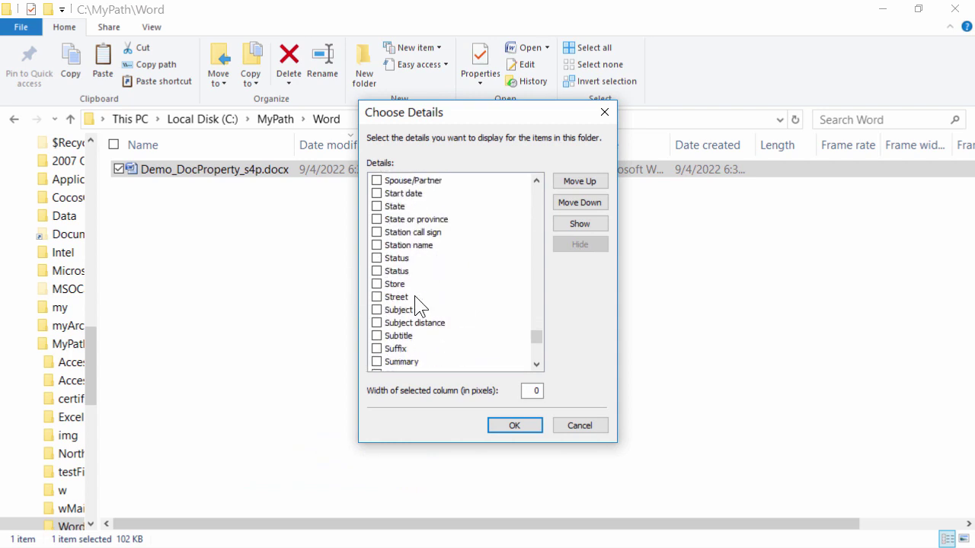
{"action": "left_click", "coordinate": [377, 310]}
{"action": "left_click", "coordinate": [520, 422]}
Step: Hide the Type, Length, Dimensions, Frame rate, Frame width, Frame height and Duration columns in the folder's details view
{"action": "right_click", "coordinate": [374, 145]}
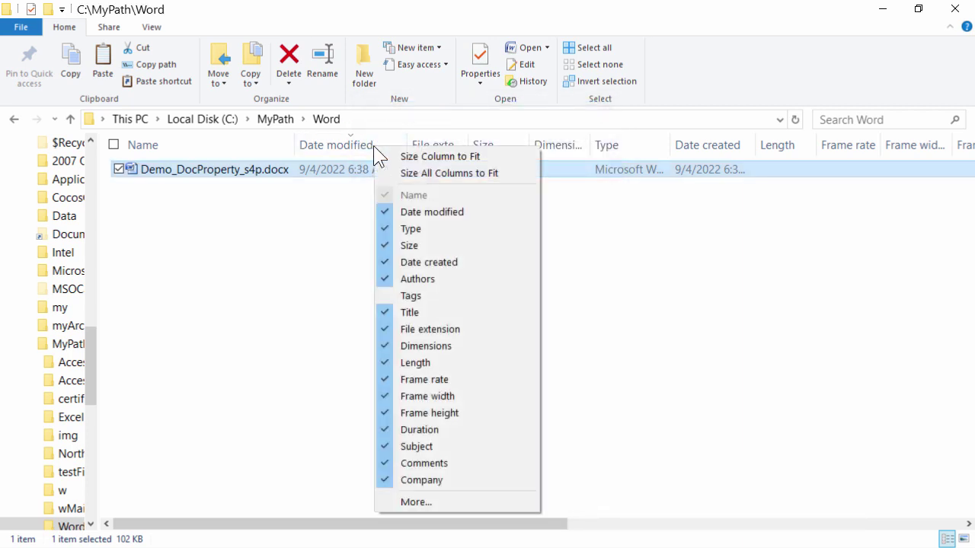
{"action": "left_click", "coordinate": [457, 228]}
{"action": "left_click_drag", "start_coordinate": [357, 524], "coordinate": [721, 537]}
{"action": "right_click", "coordinate": [335, 144]}
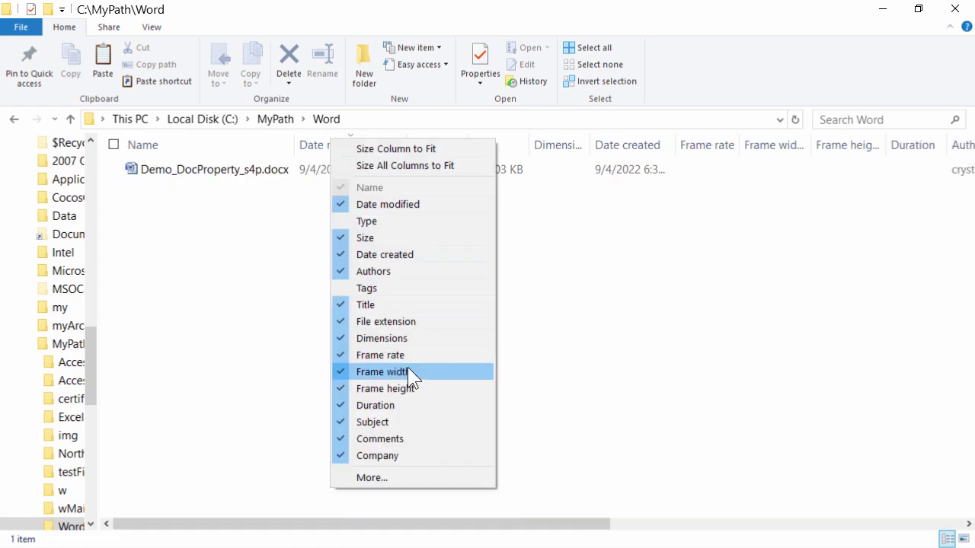
{"action": "left_click", "coordinate": [407, 367]}
{"action": "right_click", "coordinate": [335, 145]}
{"action": "left_click", "coordinate": [381, 340]}
{"action": "right_click", "coordinate": [335, 144]}
{"action": "left_click", "coordinate": [380, 358]}
{"action": "right_click", "coordinate": [335, 145]}
{"action": "left_click", "coordinate": [375, 346]}
Step: Rearrange the details columns with File extension farther along and Company directly after Size, and widen the Comments column
{"action": "left_click_drag", "start_coordinate": [430, 144], "coordinate": [948, 146]}
{"action": "left_click_drag", "start_coordinate": [803, 150], "coordinate": [491, 149]}
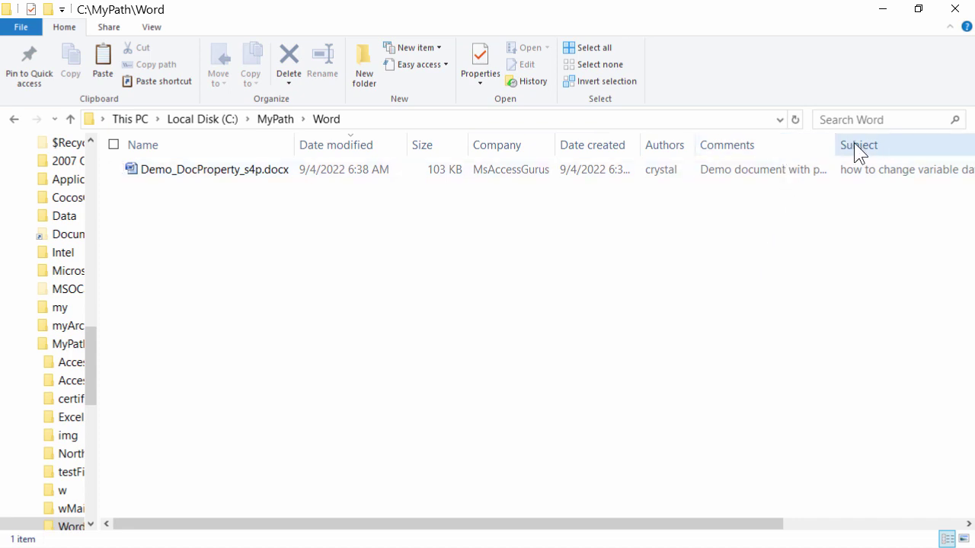
{"action": "left_click_drag", "start_coordinate": [835, 144], "coordinate": [888, 144]}
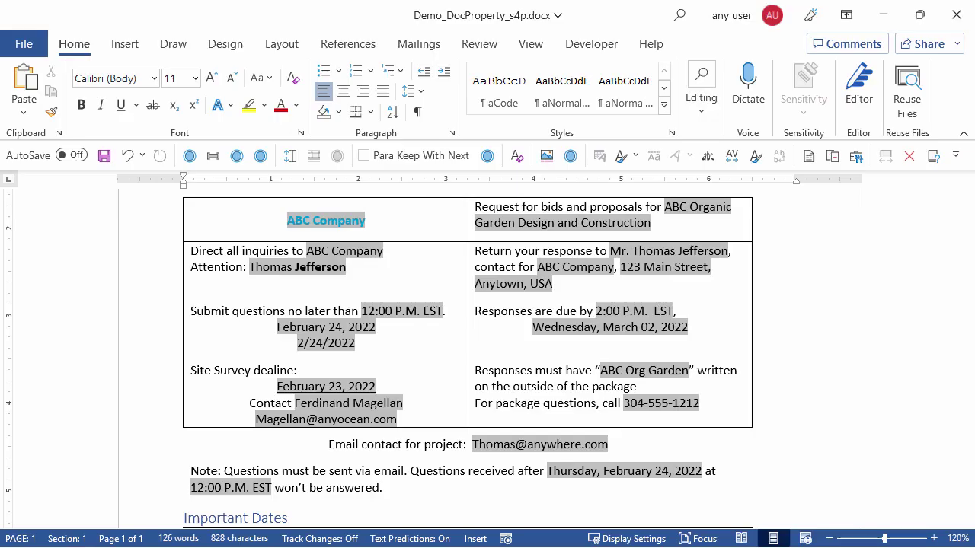
Step: Switch to the Demo_DocProperty_s4p.docx document in Word and run the a_list_WordDocumentProperties_s4p macro
{"action": "key", "text": "alt+F8"}
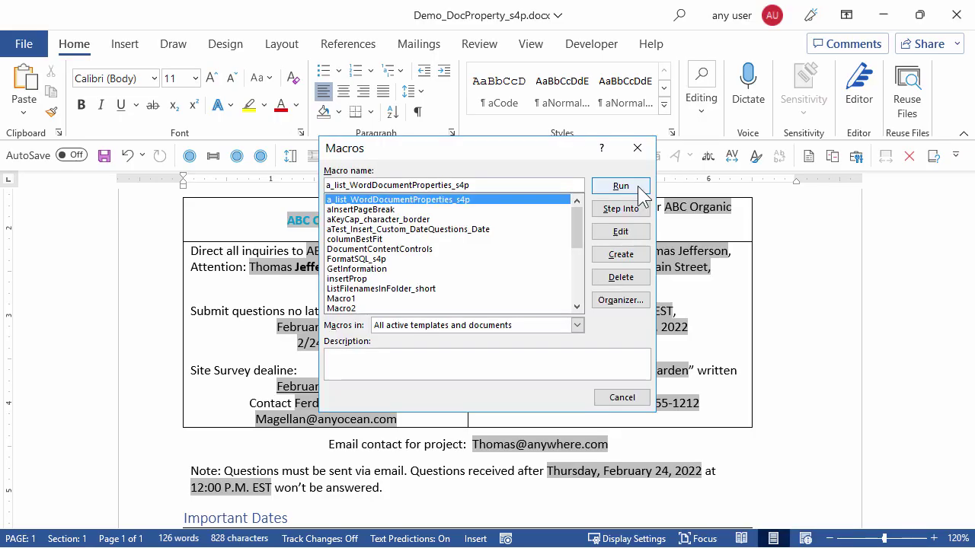
{"action": "left_click", "coordinate": [621, 187]}
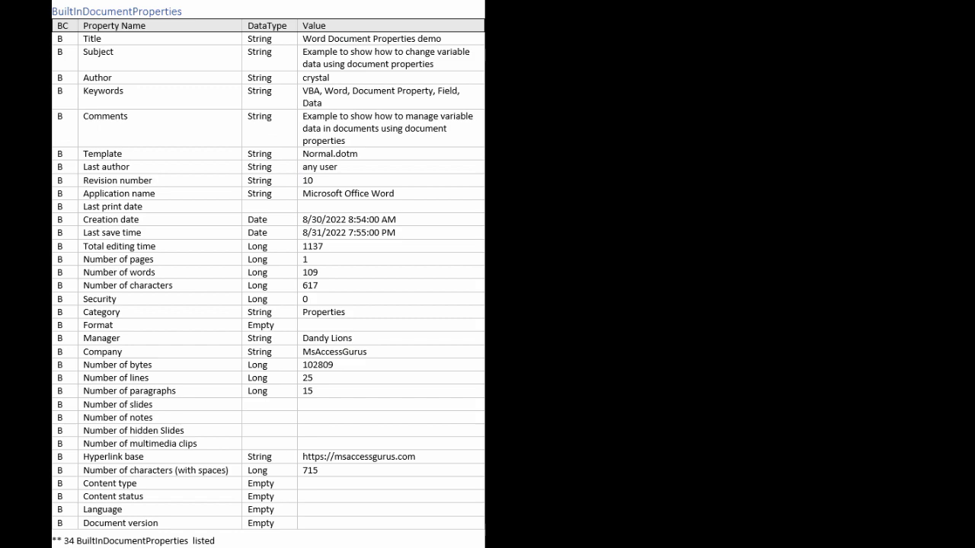